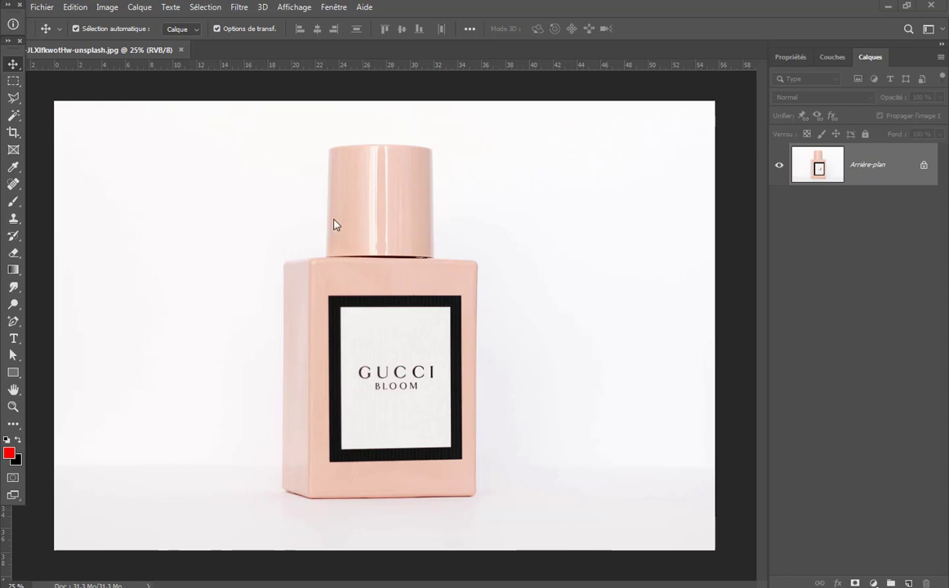
# Step: Quick-select the bottle cap and body with a 205 px brush, then enter Select and Mask
pyautogui.click(14, 119)
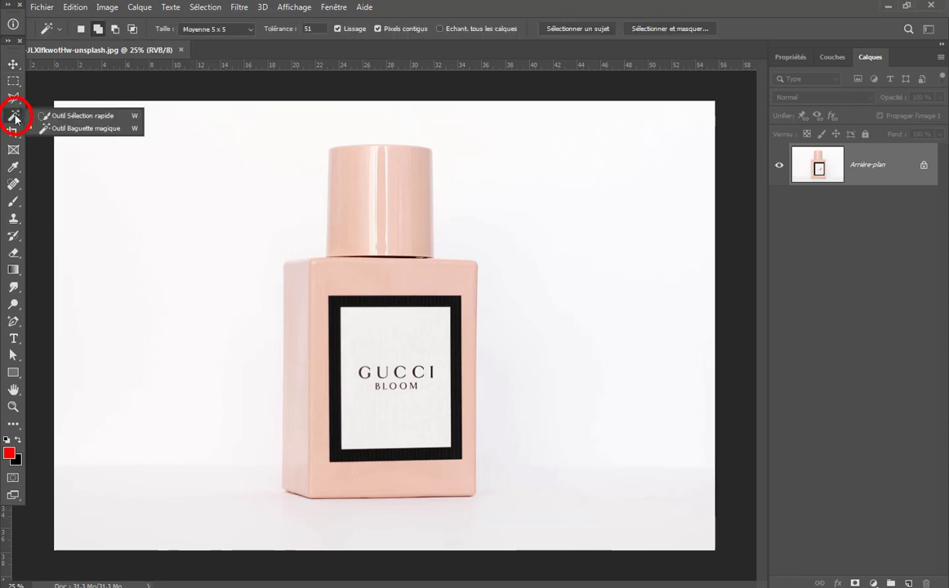
pyautogui.click(103, 116)
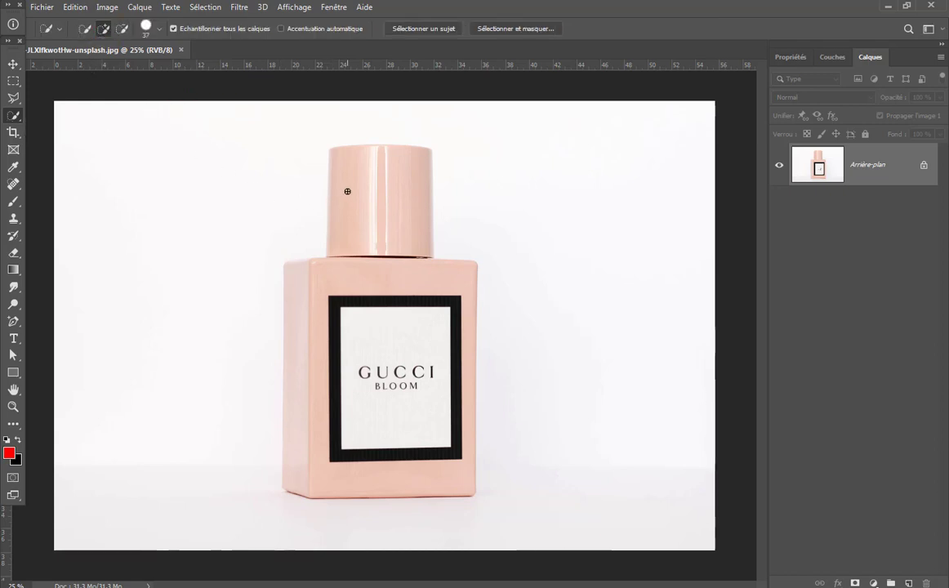
pyautogui.moveTo(349, 169); pyautogui.dragTo(389, 182)
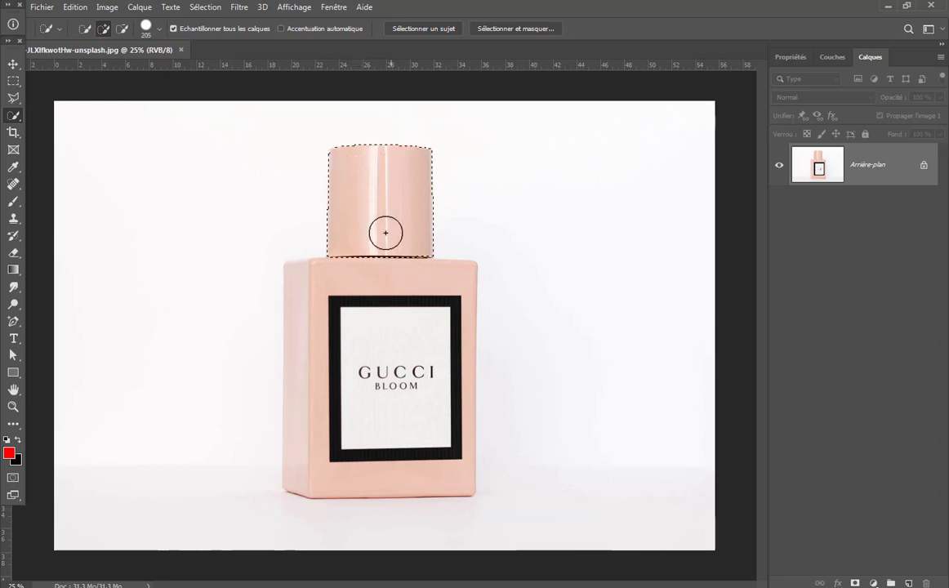
pyautogui.moveTo(386, 232)
pyautogui.mouseDown()
pyautogui.moveTo(312, 282)
pyautogui.moveTo(312, 441)
pyautogui.moveTo(360, 462)
pyautogui.moveTo(443, 461)
pyautogui.mouseUp()
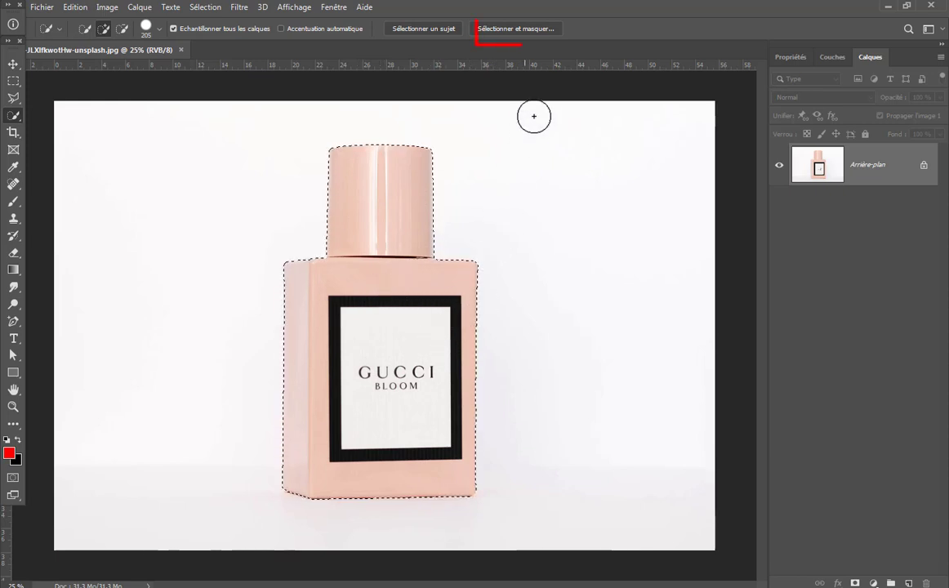
pyautogui.click(535, 30)
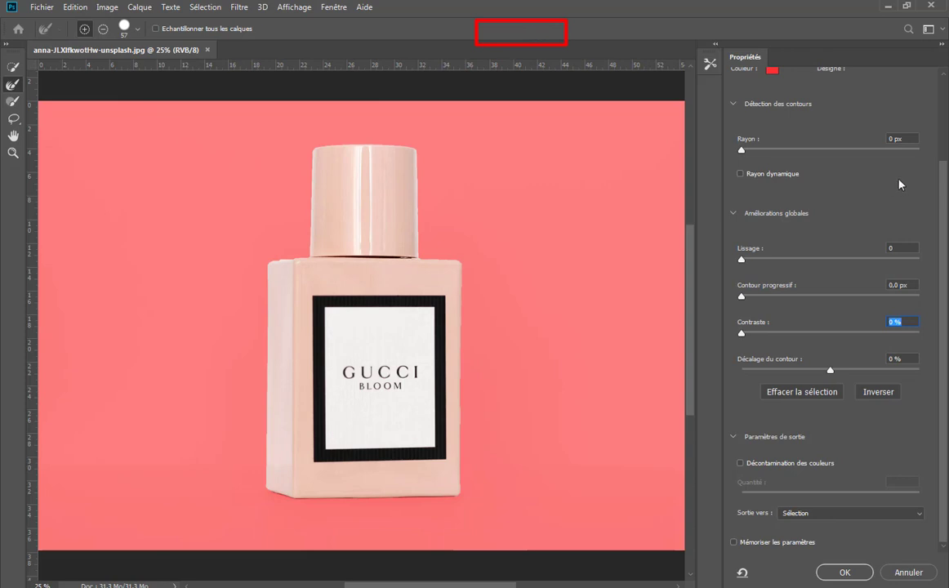
# Step: Set contrast to 6 %, keep the Overlay (Incrustation) view, and output to a new layer
pyautogui.write('6')
pyautogui.press('Return')
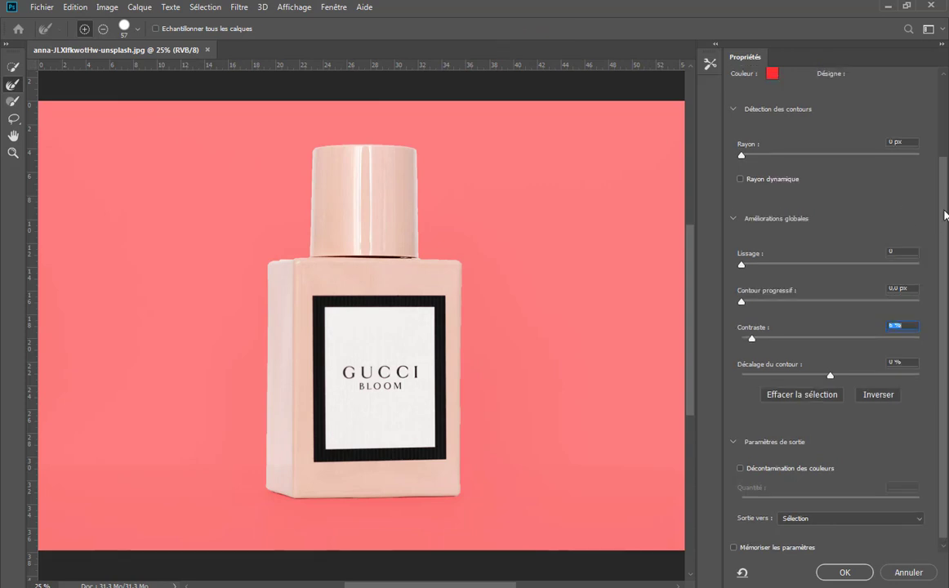
pyautogui.scroll(3, 934, 143)
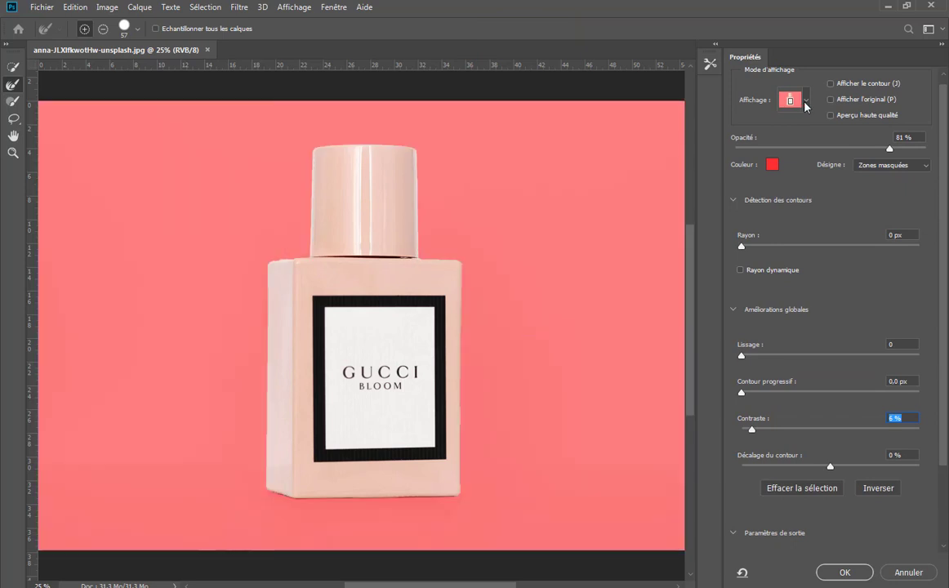
pyautogui.click(805, 102)
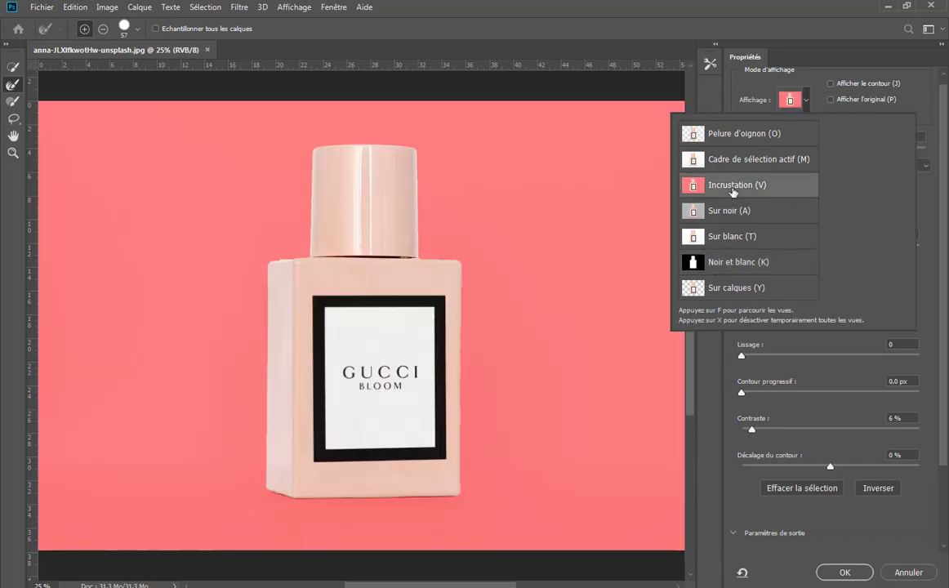
pyautogui.click(918, 101)
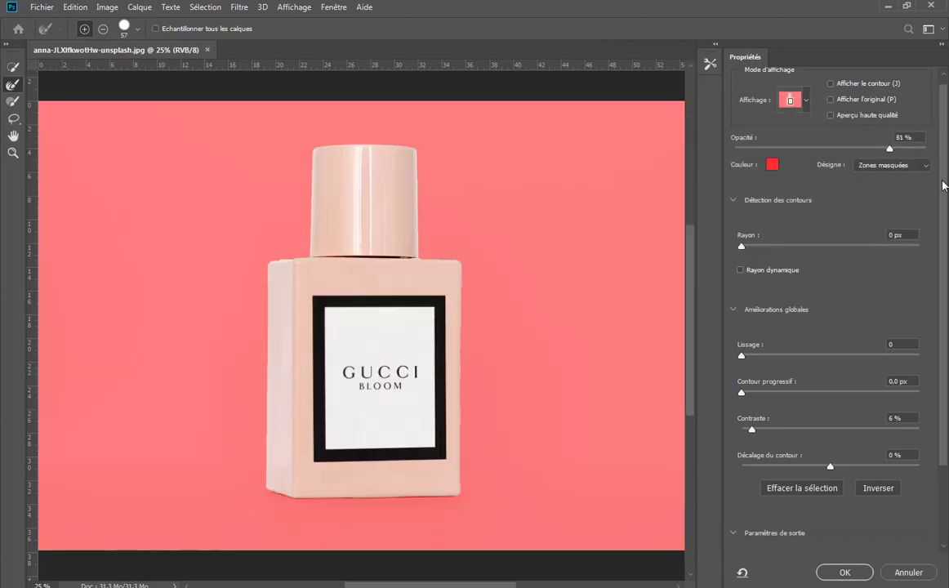
pyautogui.scroll(-1, 939, 327)
pyautogui.scroll(-3, 939, 327)
pyautogui.click(890, 512)
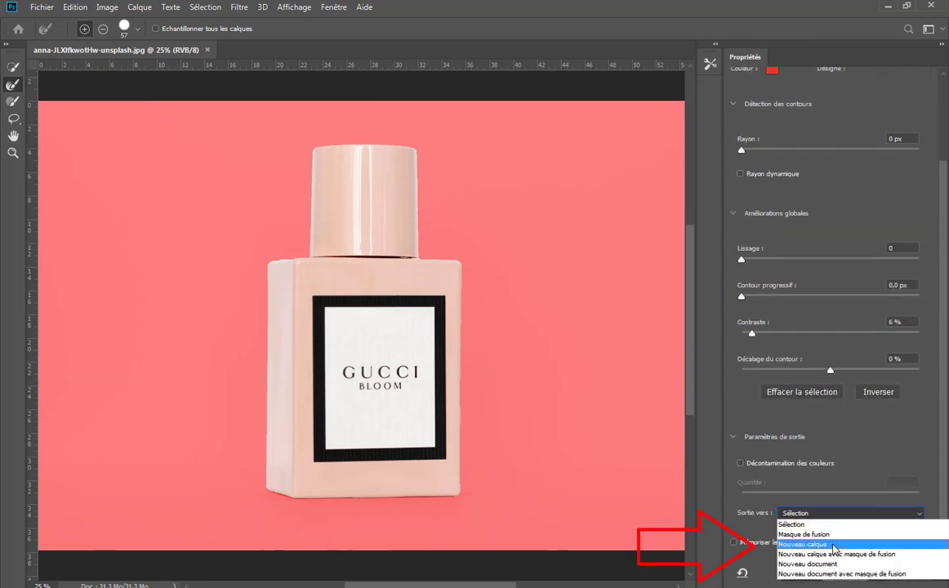
pyautogui.click(833, 545)
# Step: Apply the refinement to get the cut-out bottle layer and shift it left
pyautogui.click(844, 572)
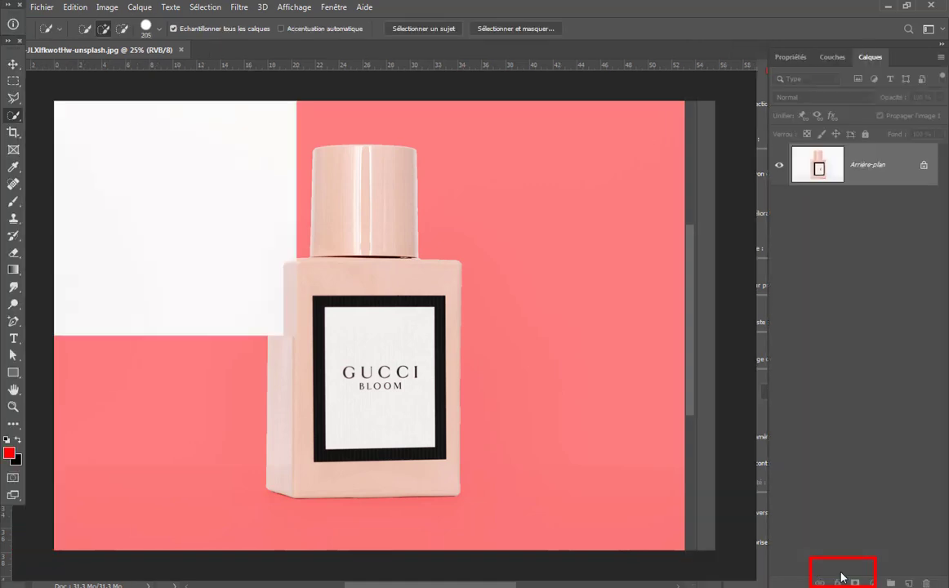
pyautogui.click(13, 65)
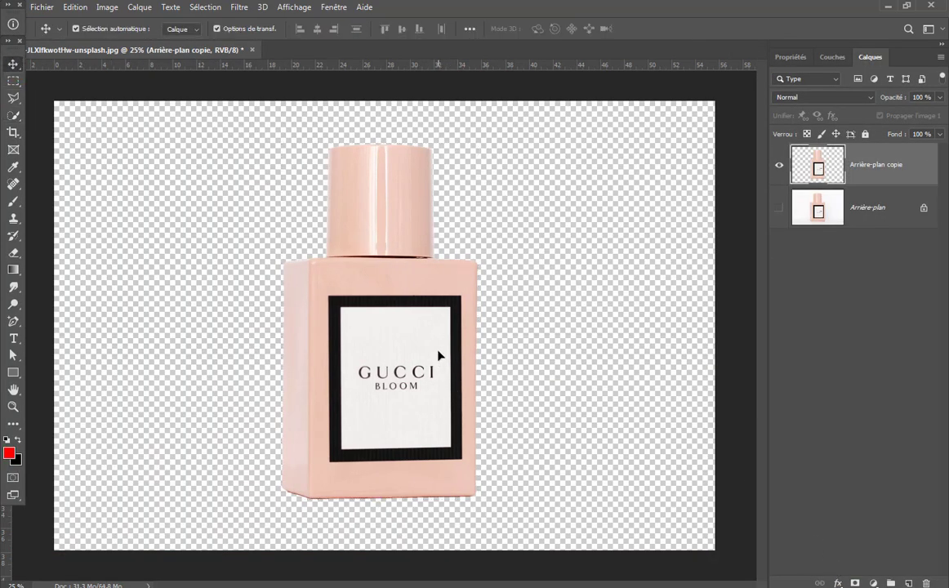
pyautogui.moveTo(438, 356); pyautogui.dragTo(393, 357)
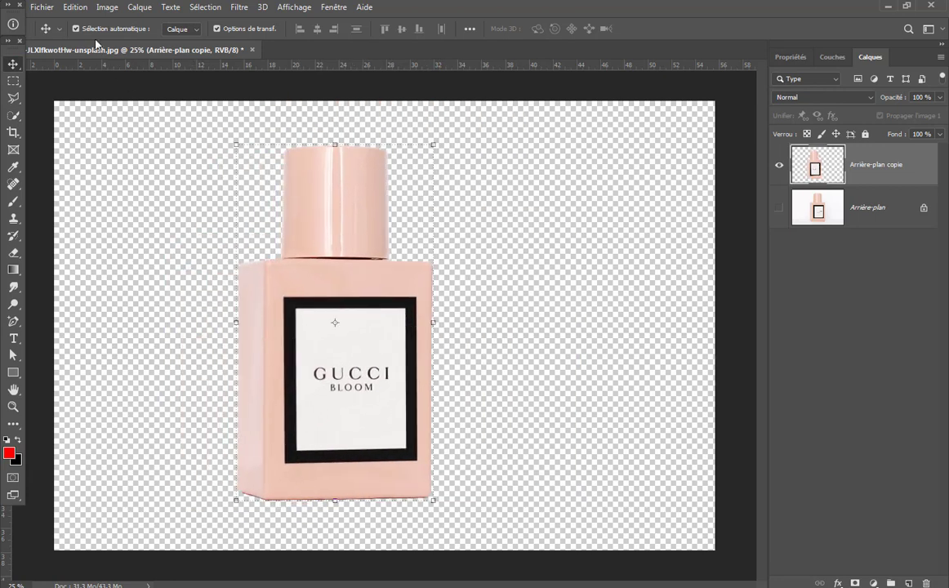
# Step: Create a new blank 3000 × 2000 px document at 72 ppp
pyautogui.click(44, 8)
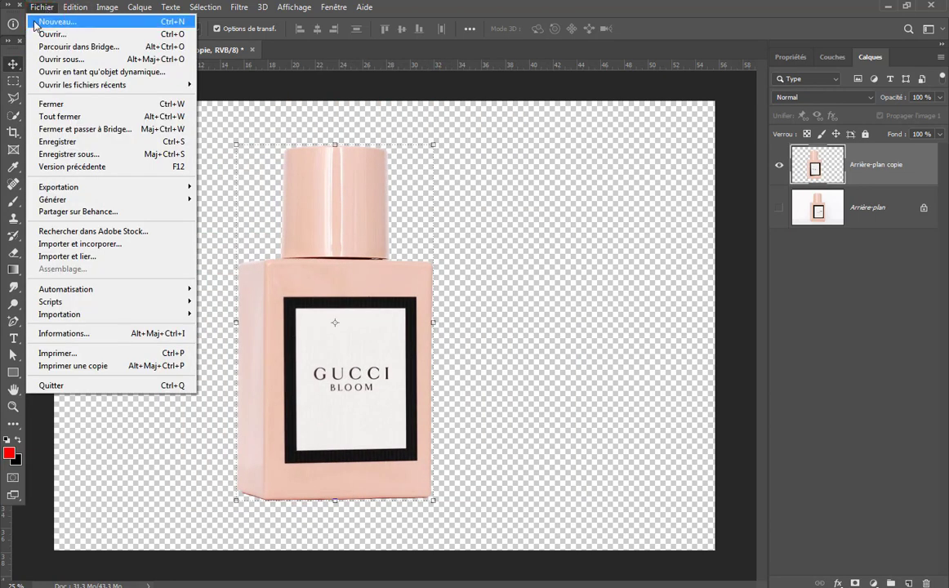
pyautogui.click(107, 25)
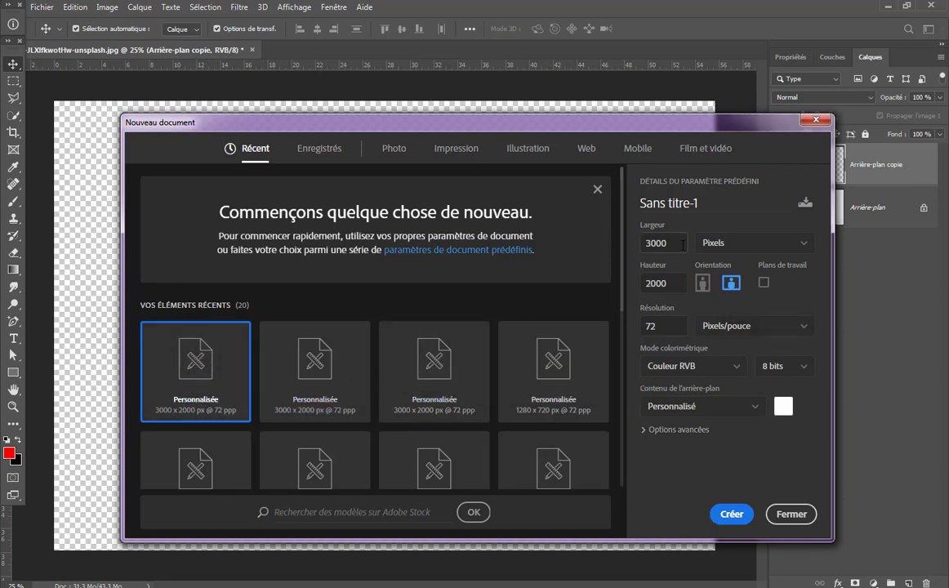
pyautogui.press('Tab')
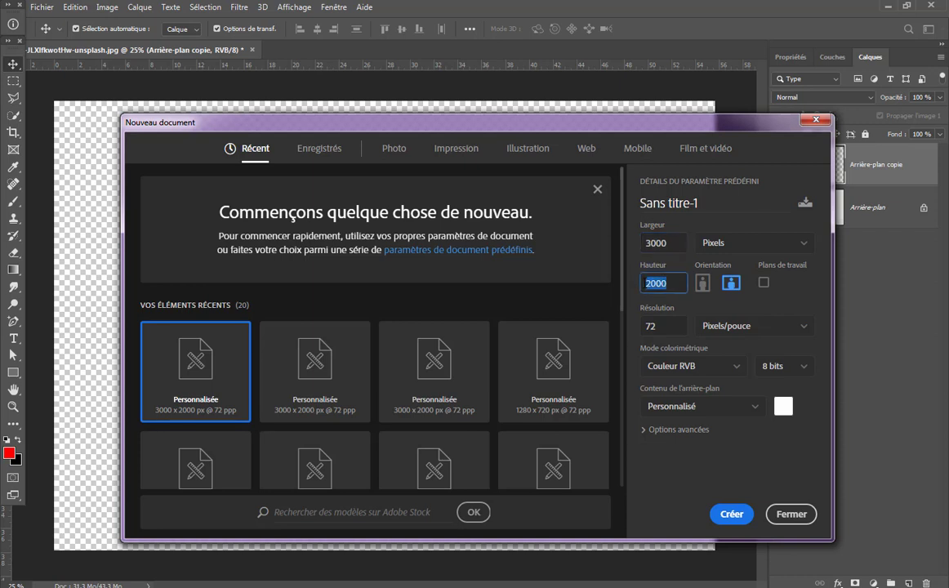
pyautogui.press('Tab')
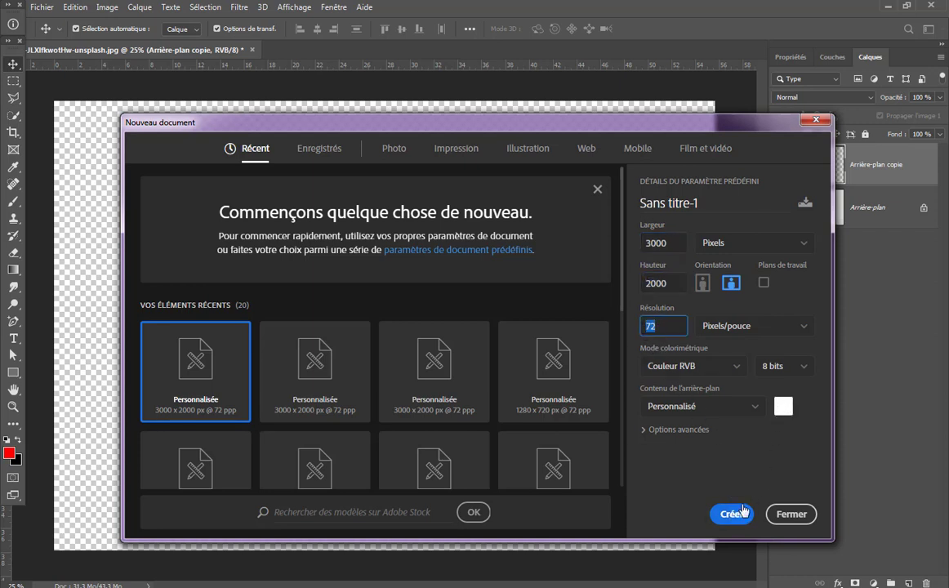
pyautogui.click(743, 512)
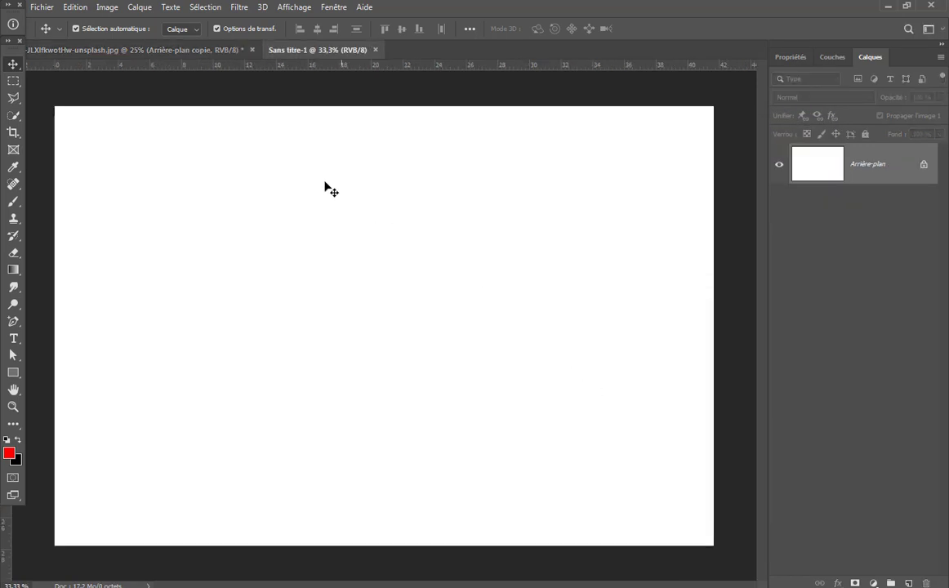
# Step: Drag the cut-out bottle layer from the perfume photo into the Sans titre-1 canvas
pyautogui.rightClick(12, 65)
pyautogui.click(81, 58)
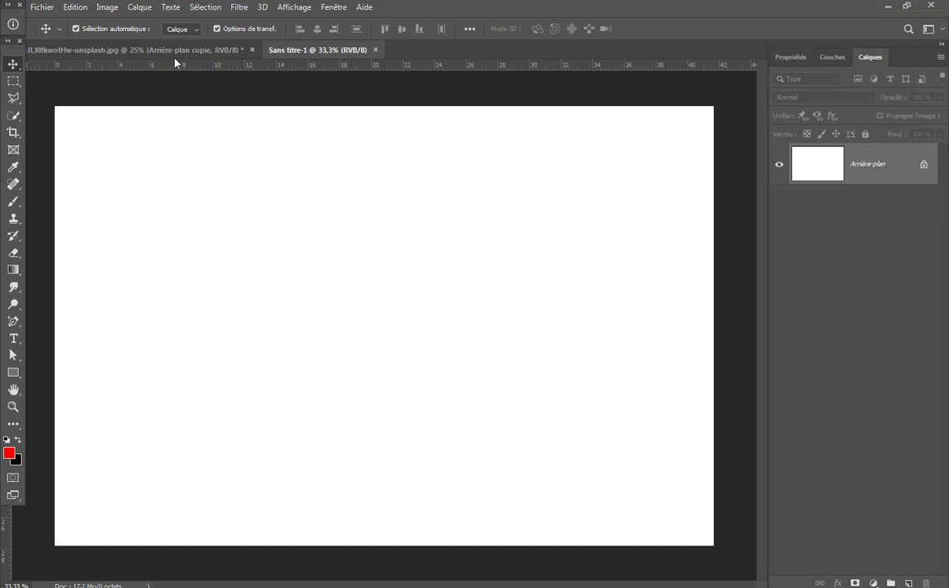
pyautogui.click(175, 50)
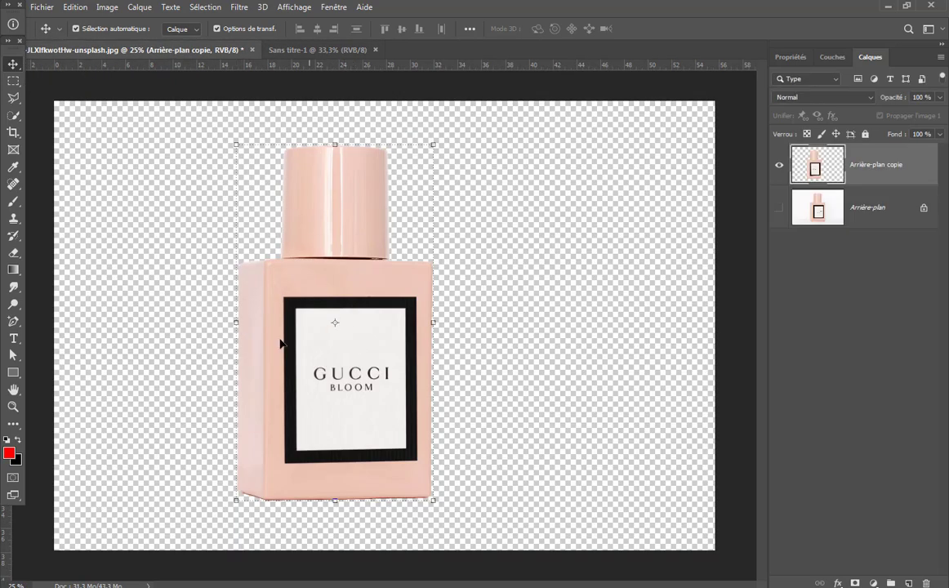
pyautogui.moveTo(341, 323); pyautogui.dragTo(333, 84)
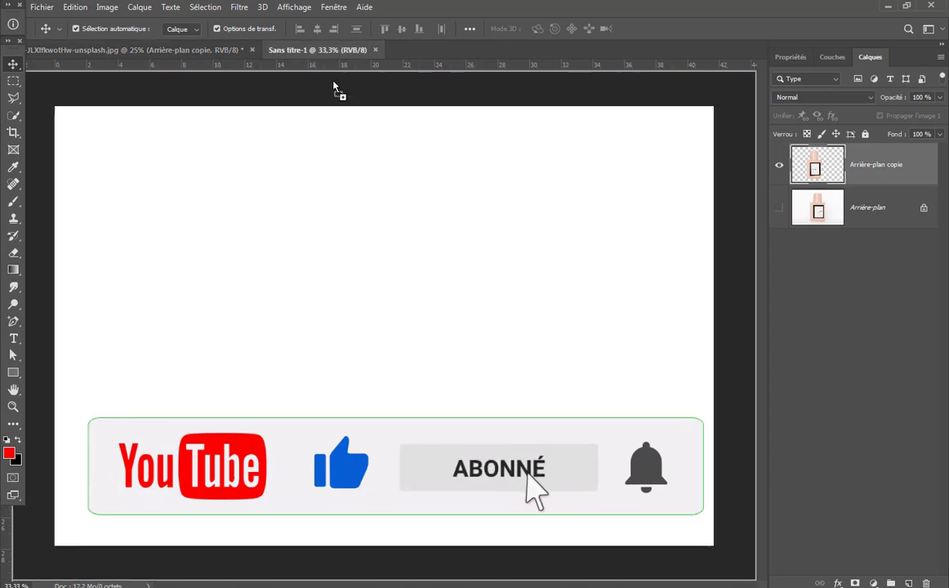
pyautogui.moveTo(333, 84); pyautogui.dragTo(374, 283)
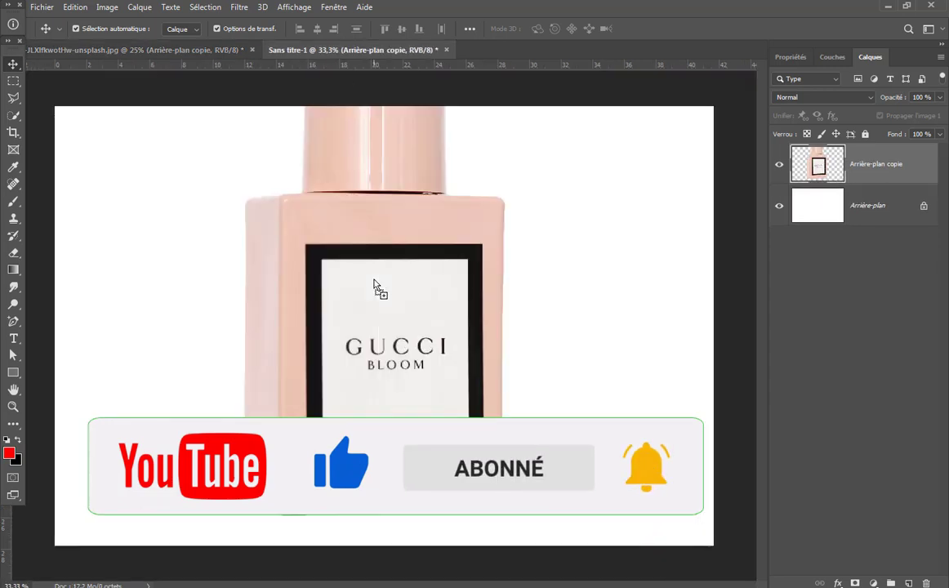
# Step: Scale the bottle down to 58.28 % and position it in the upper middle
pyautogui.click(76, 8)
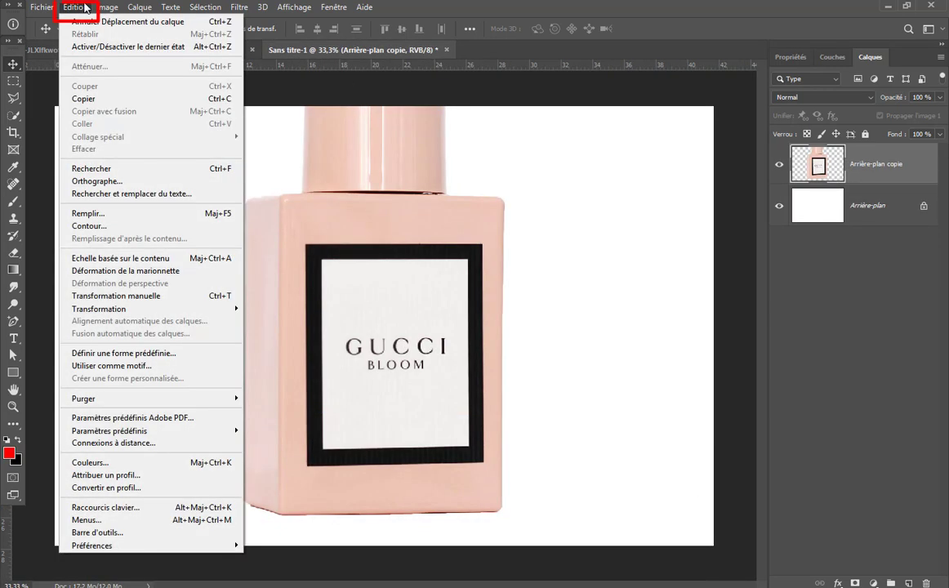
pyautogui.moveTo(99, 309)
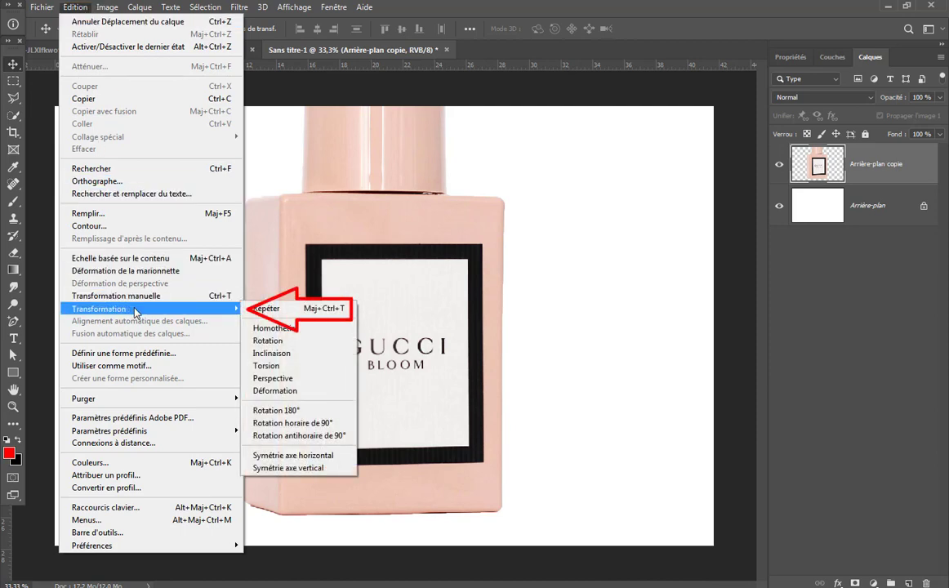
pyautogui.click(278, 328)
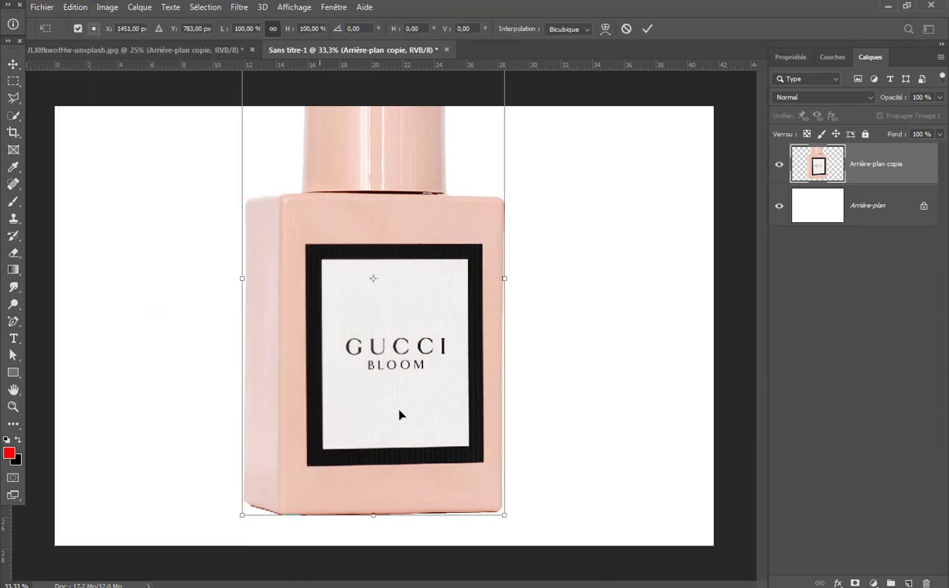
pyautogui.moveTo(506, 516); pyautogui.dragTo(406, 337)
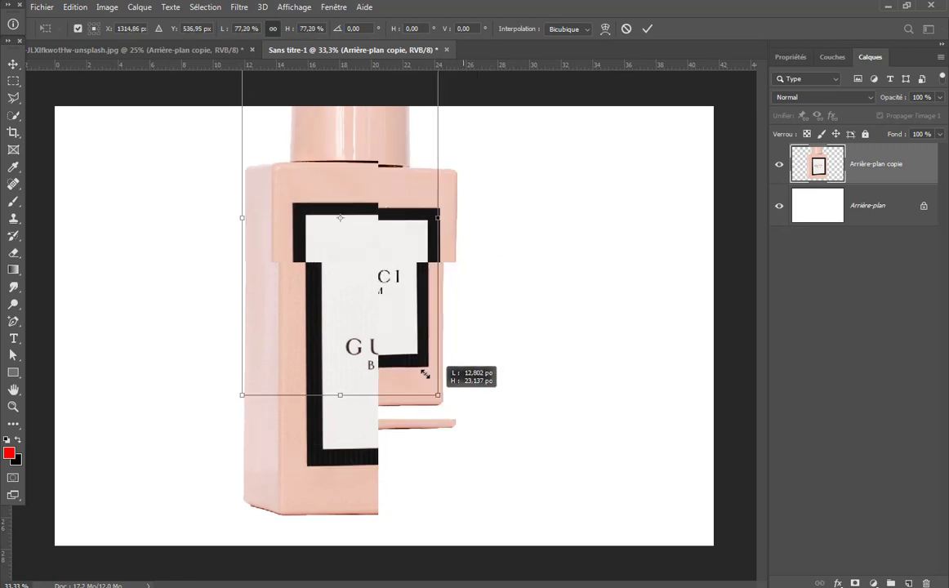
pyautogui.moveTo(343, 189); pyautogui.dragTo(390, 266)
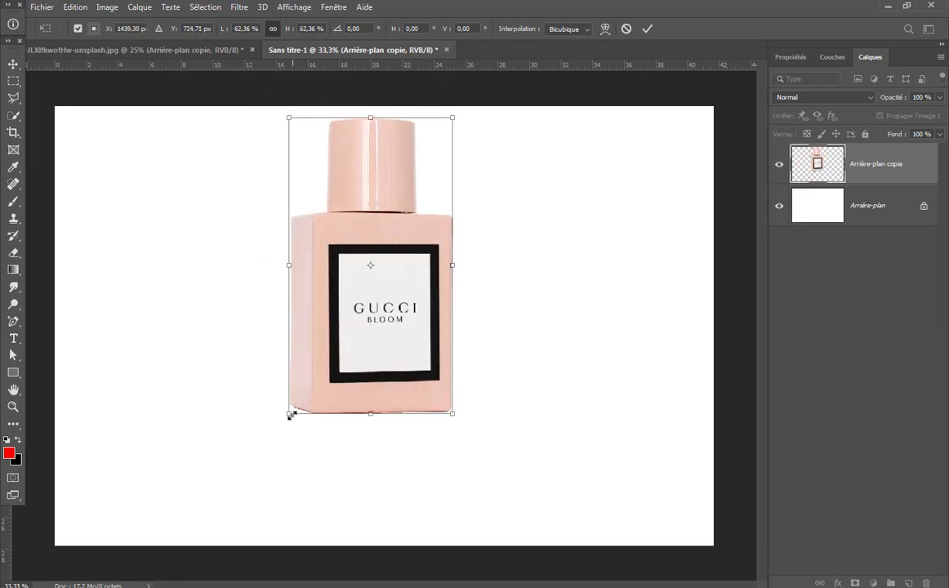
pyautogui.moveTo(290, 414); pyautogui.dragTo(299, 393)
pyautogui.moveTo(401, 260); pyautogui.dragTo(394, 265)
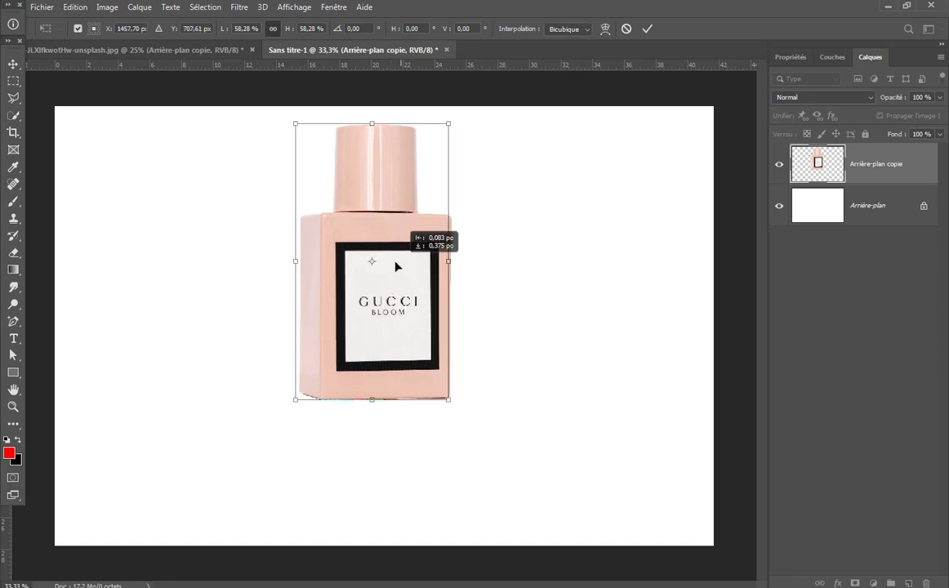
pyautogui.click(13, 64)
# Step: Centre the bottle horizontally on the canvas and duplicate its layer as Arrière-plan copie 2
pyautogui.hotkey('ctrl', 'a')
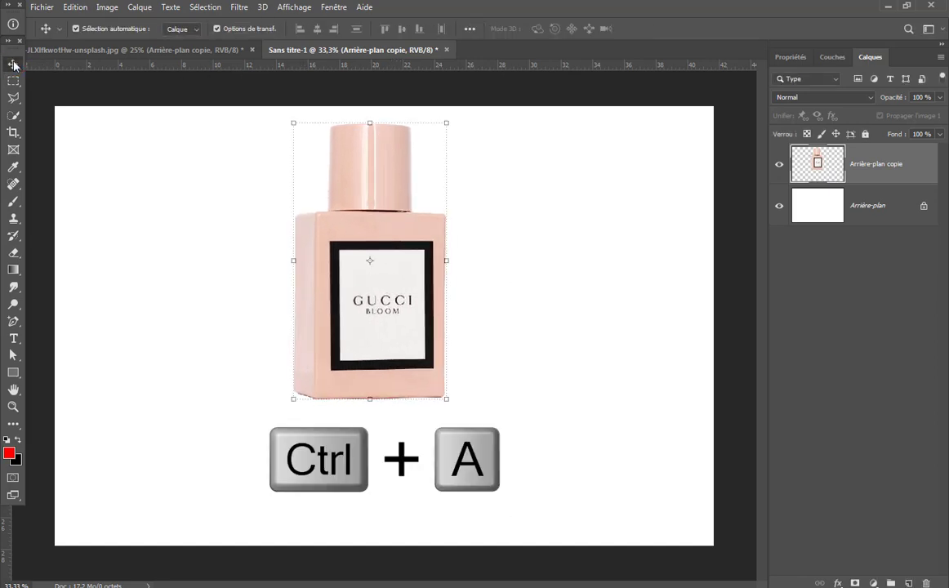
pyautogui.click(317, 29)
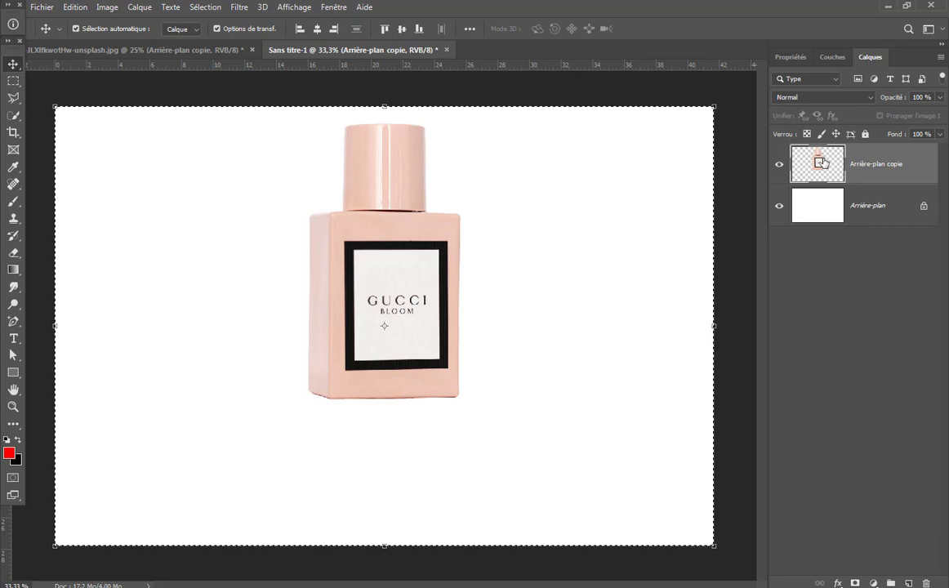
pyautogui.moveTo(788, 174)
pyautogui.mouseDown()
pyautogui.moveTo(893, 281)
pyautogui.moveTo(916, 420)
pyautogui.moveTo(909, 582)
pyautogui.mouseUp()
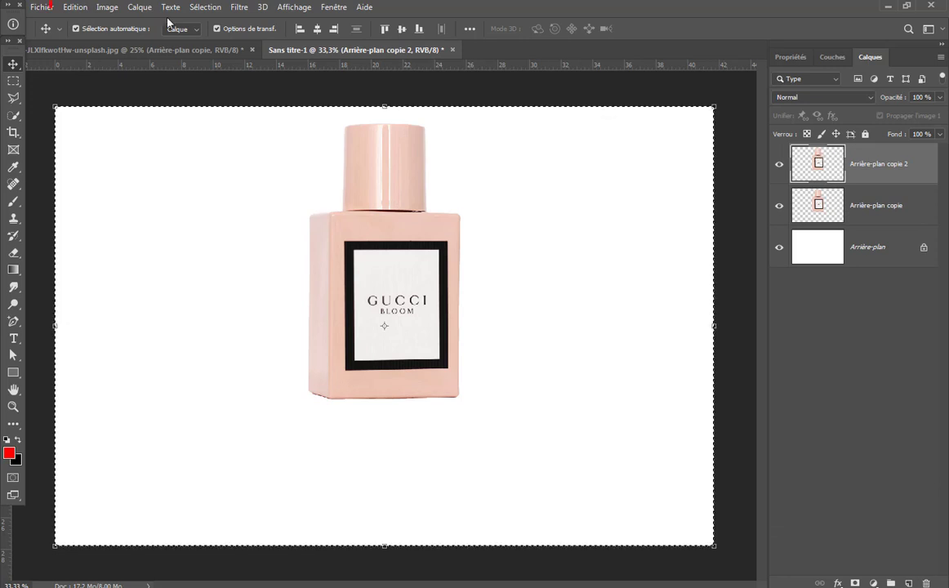
# Step: Flip Arrière-plan copie 2 vertically and move it directly beneath the original bottle
pyautogui.click(79, 8)
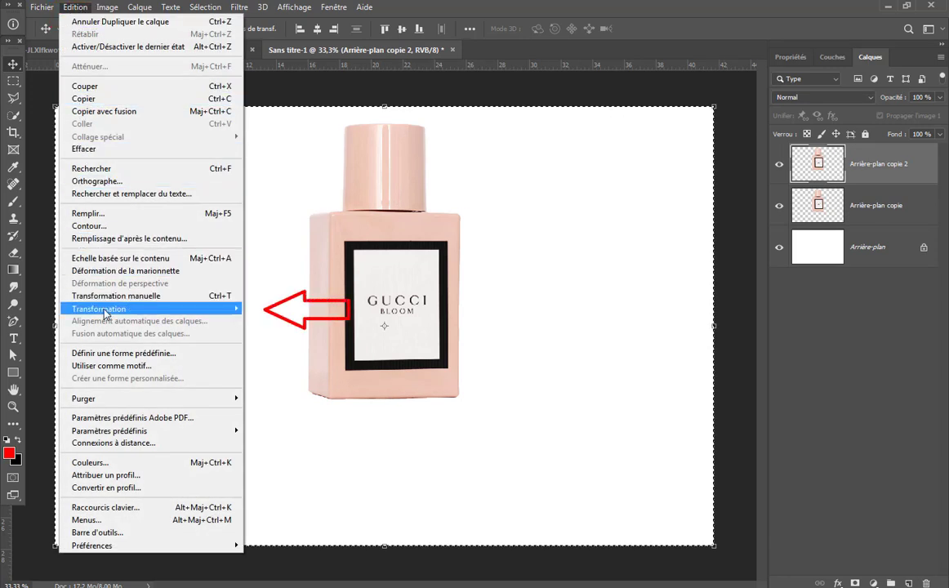
pyautogui.moveTo(99, 309)
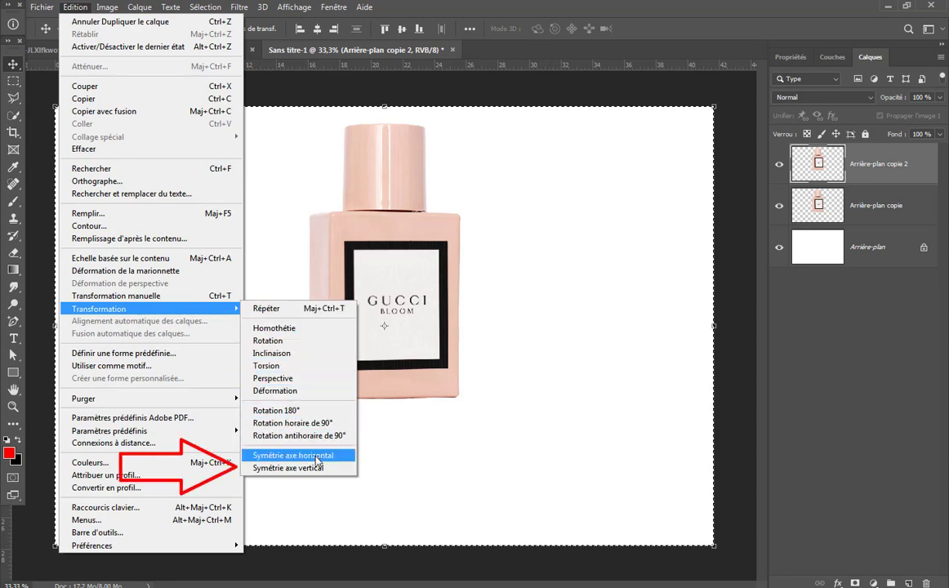
pyautogui.click(320, 471)
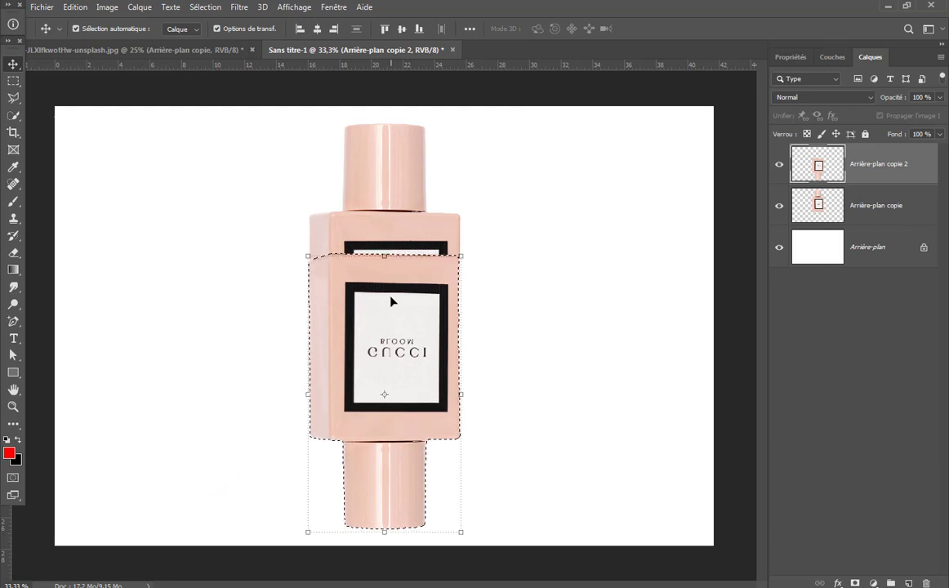
pyautogui.hotkey('shift', 'Down')
pyautogui.hotkey('shift', 'Down')
pyautogui.hotkey('shift', 'Down')
pyautogui.hotkey('shift', 'Down')
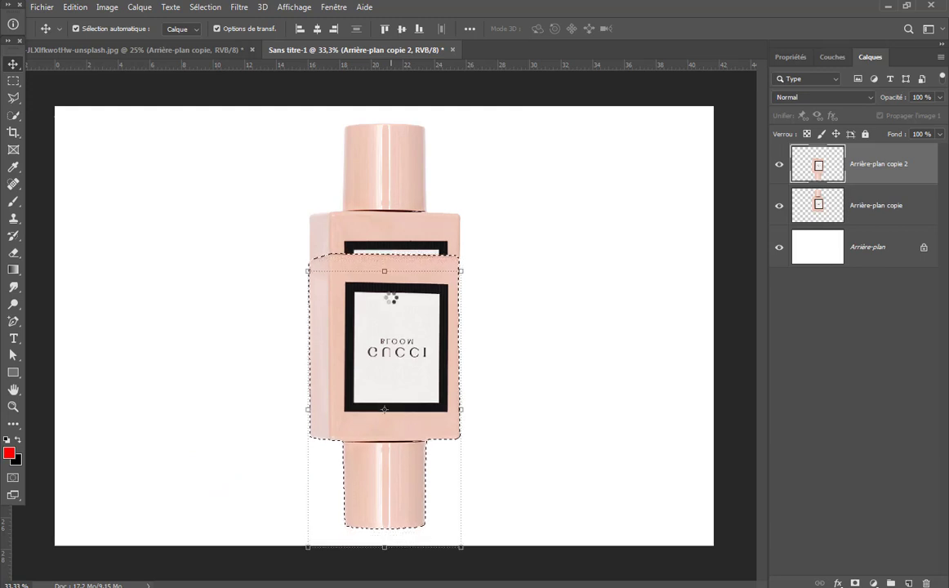
pyautogui.hotkey('shift', 'Down')
pyautogui.hotkey('shift', 'Down')
pyautogui.hotkey('shift', 'Down')
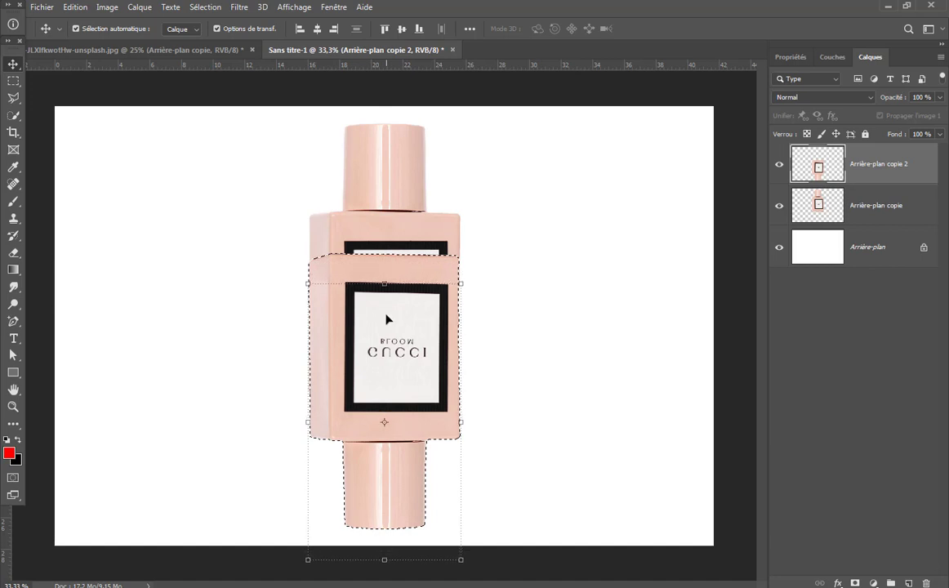
pyautogui.moveTo(386, 318); pyautogui.dragTo(392, 442)
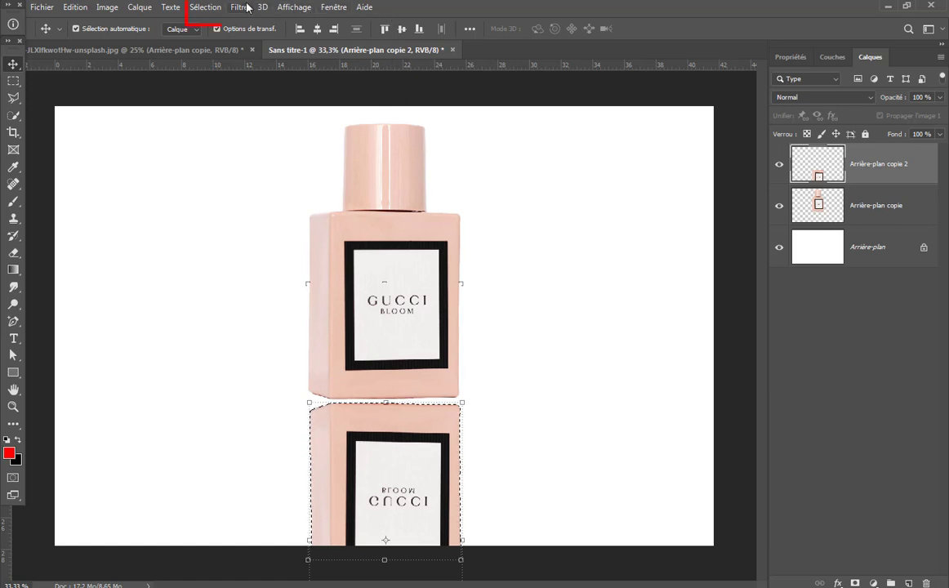
# Step: Deselect everything and unlock the white Arrière-plan layer
pyautogui.click(208, 7)
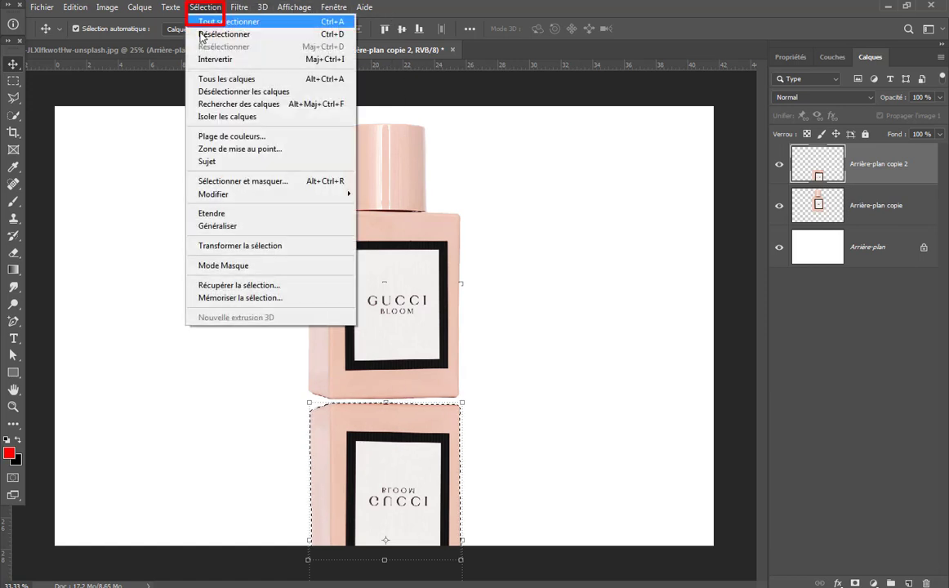
pyautogui.click(245, 33)
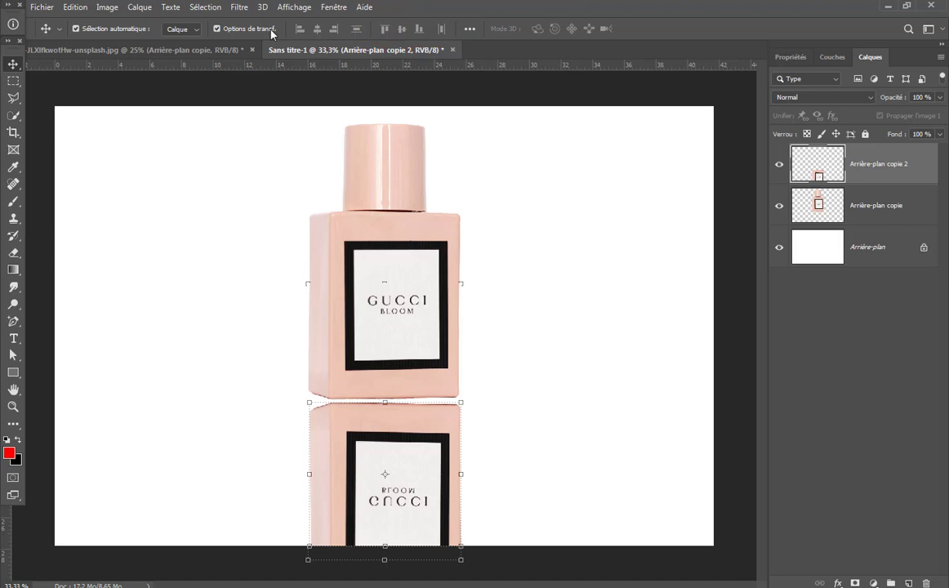
pyautogui.click(834, 251)
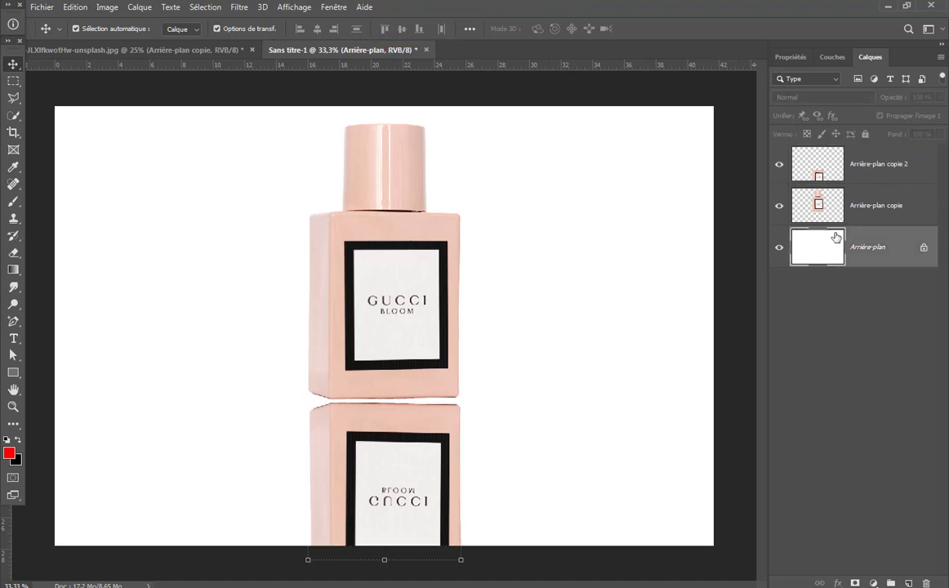
pyautogui.click(925, 250)
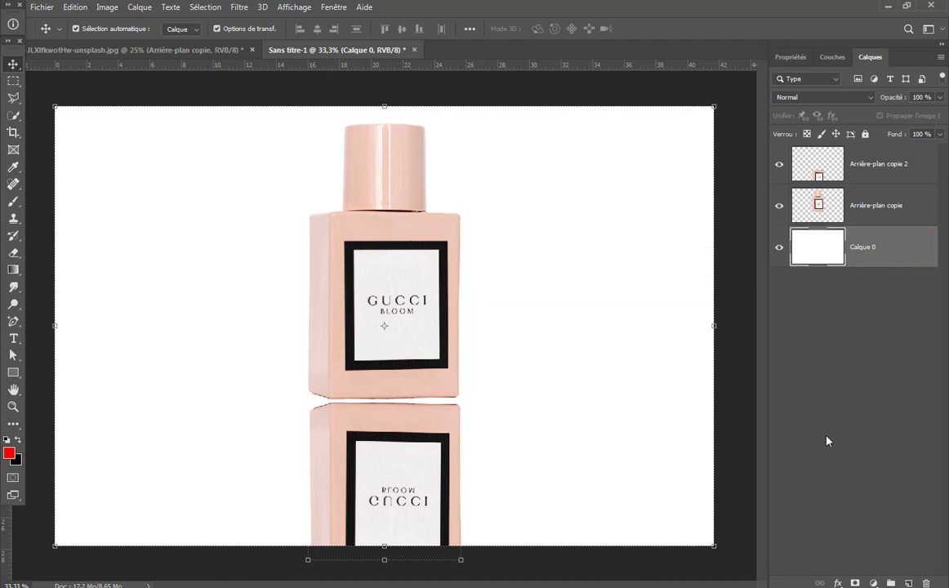
# Step: Add a Gradient Overlay to the background using the pink preset from the Simples set
pyautogui.click(838, 582)
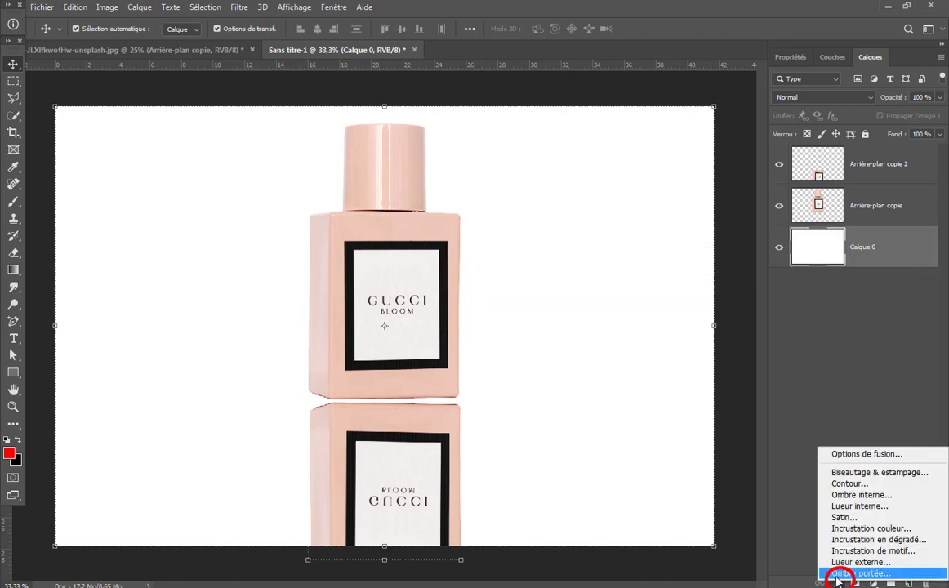
pyautogui.click(897, 542)
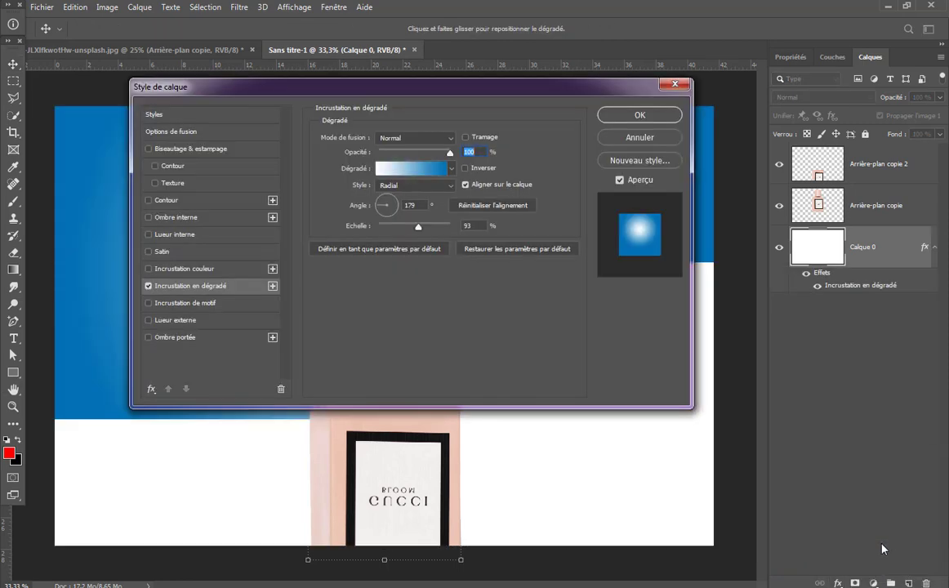
pyautogui.moveTo(362, 89)
pyautogui.mouseDown()
pyautogui.moveTo(436, 130)
pyautogui.moveTo(713, 98)
pyautogui.mouseUp()
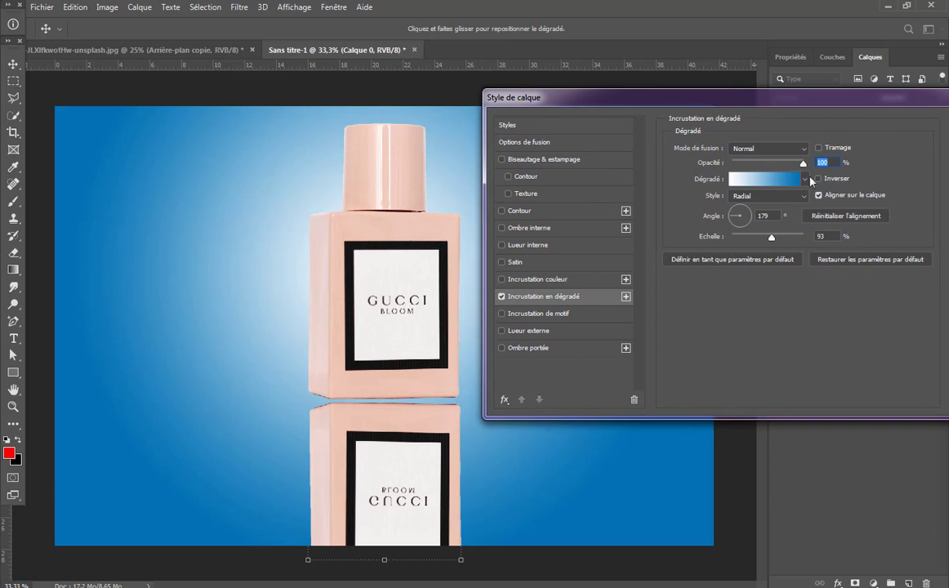
pyautogui.click(804, 181)
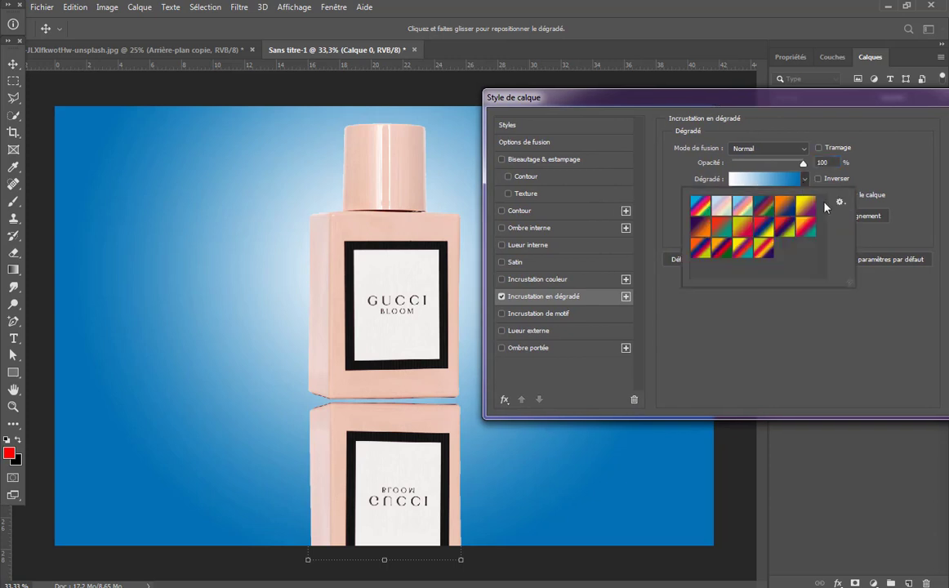
pyautogui.click(840, 204)
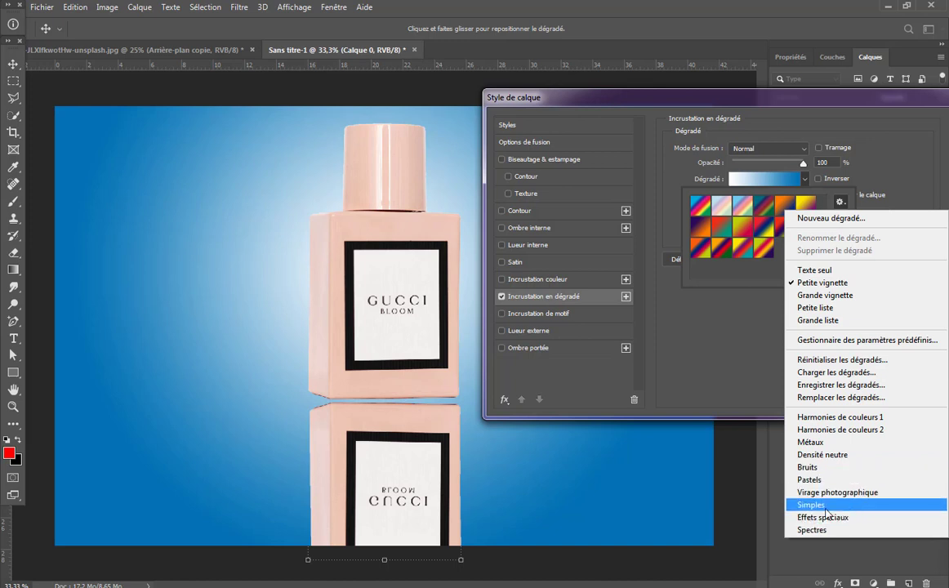
pyautogui.click(859, 506)
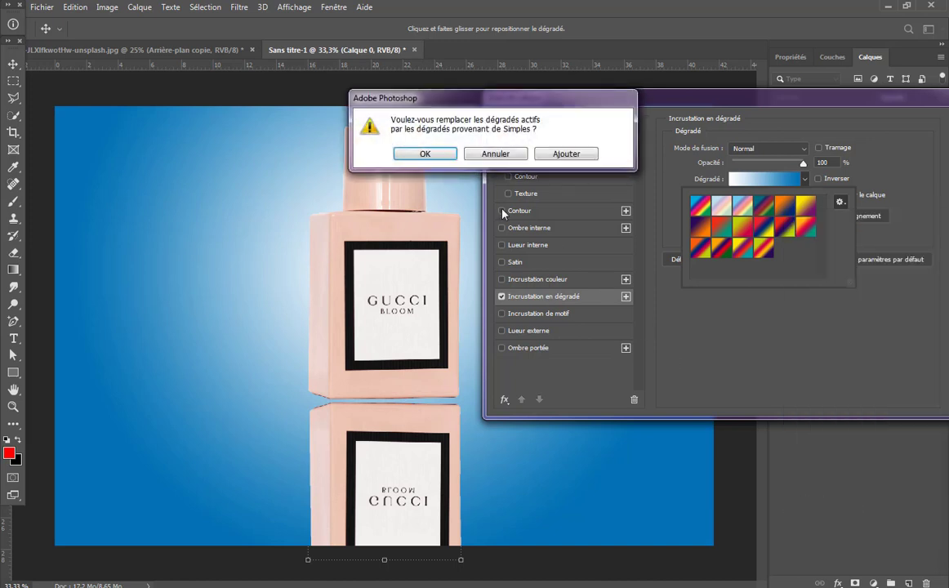
pyautogui.click(439, 155)
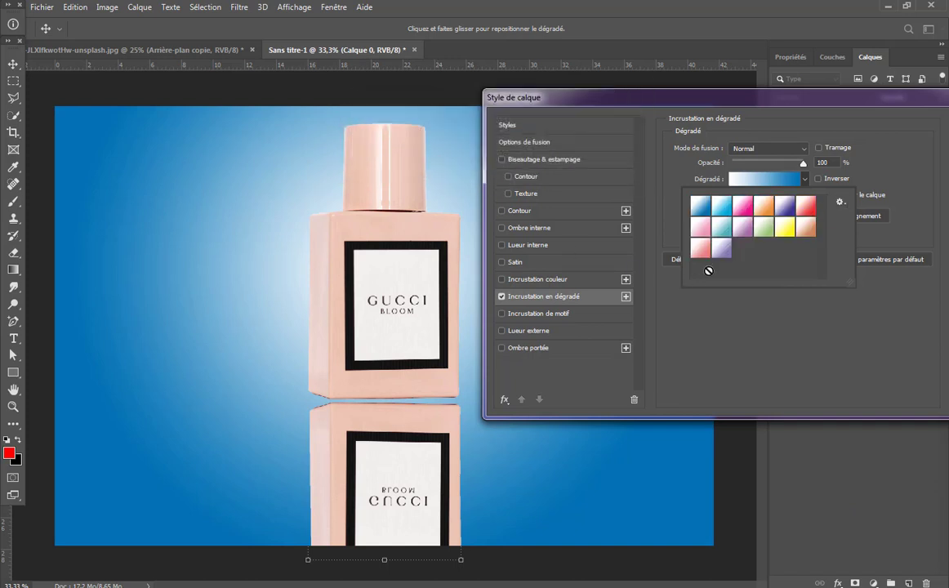
pyautogui.click(706, 227)
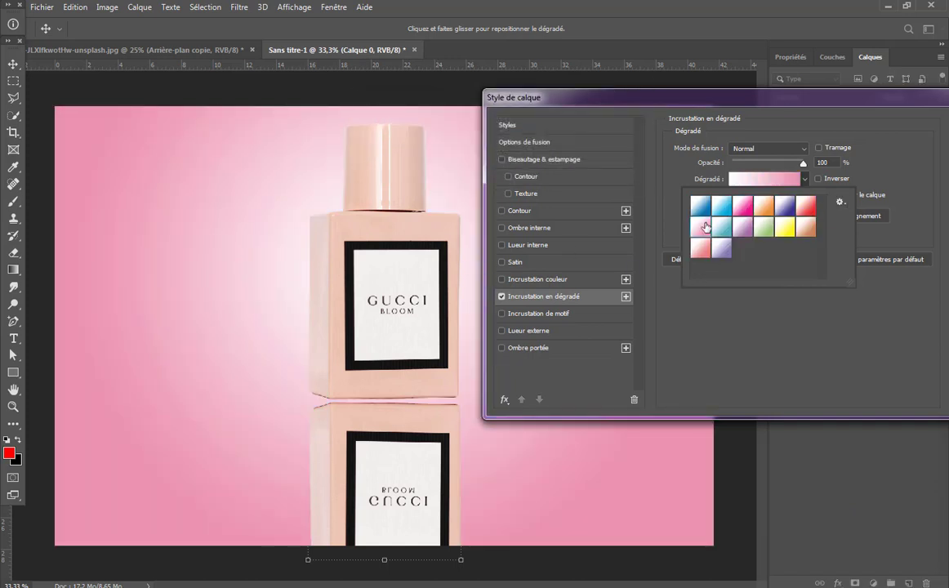
# Step: Recolour the gradient's right stop with peach sampled from the bottle
pyautogui.click(701, 163)
pyautogui.click(763, 179)
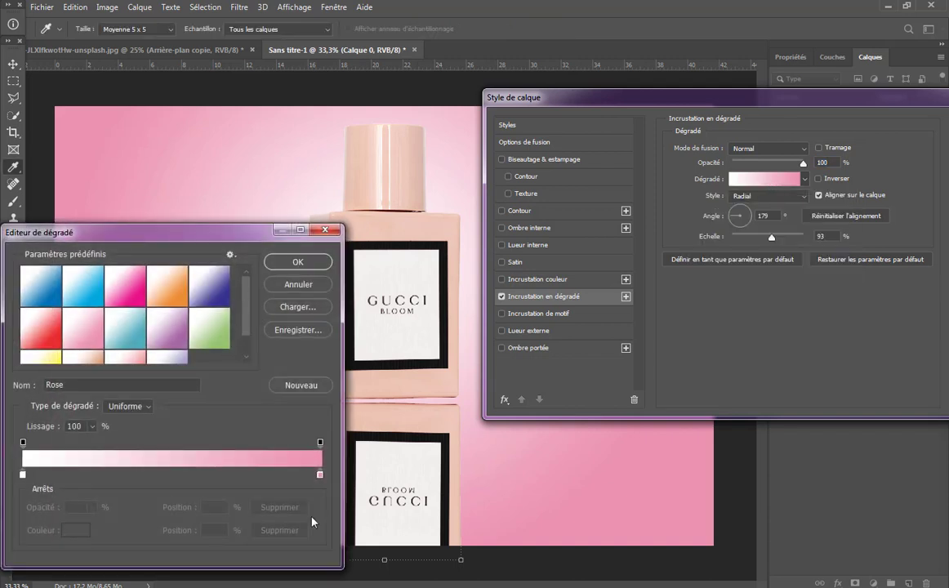
pyautogui.click(320, 475)
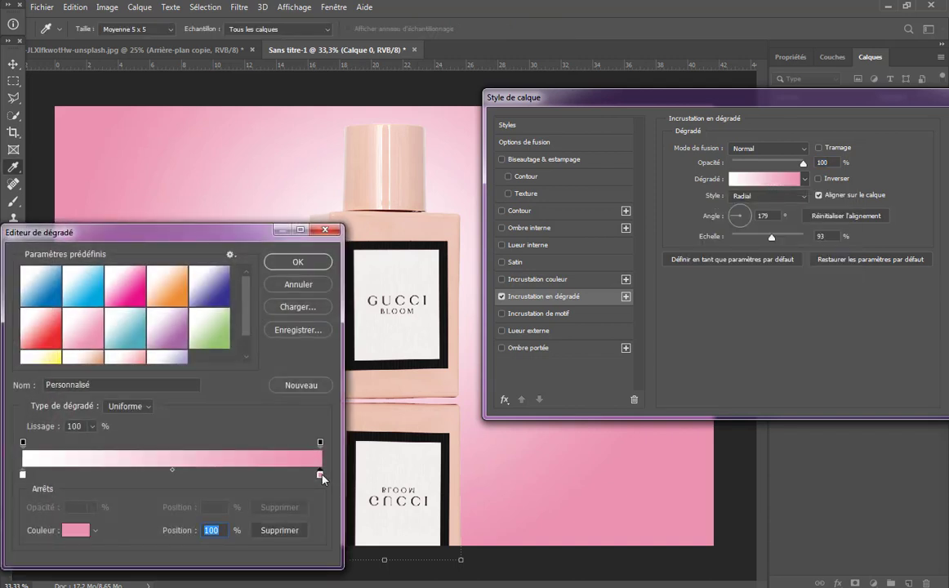
pyautogui.click(415, 215)
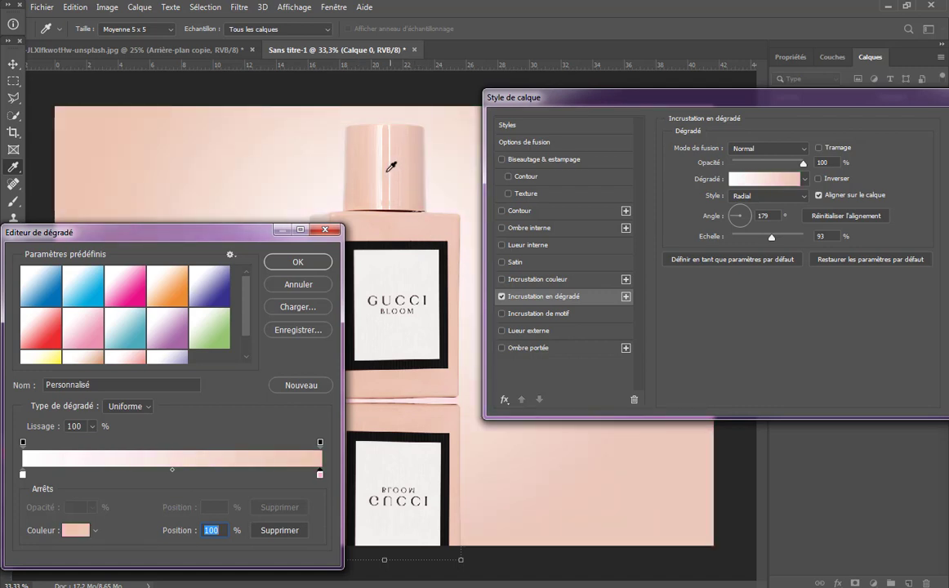
pyautogui.click(298, 262)
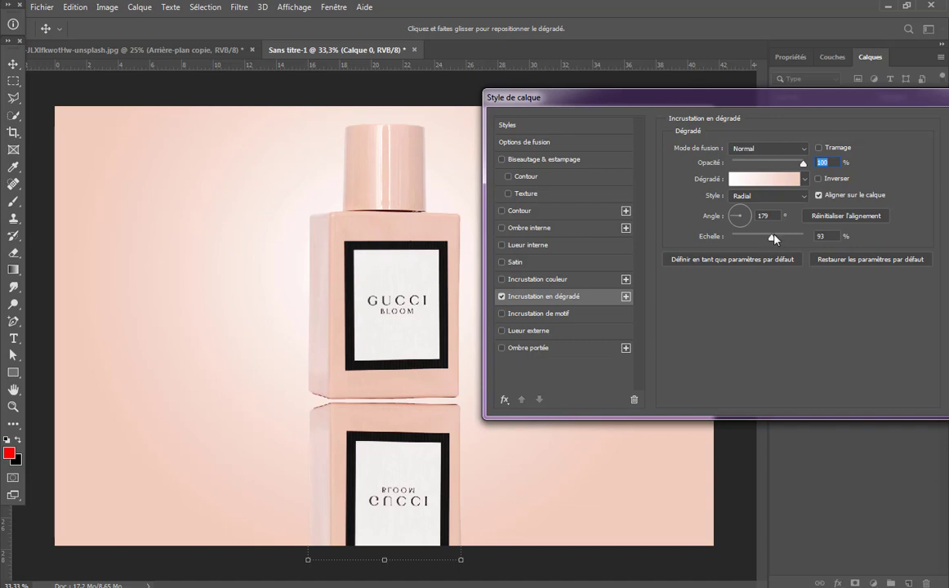
# Step: Set the gradient overlay to Diamond (Losange) style, 126 % scale, 100 % opacity, and apply
pyautogui.click(772, 196)
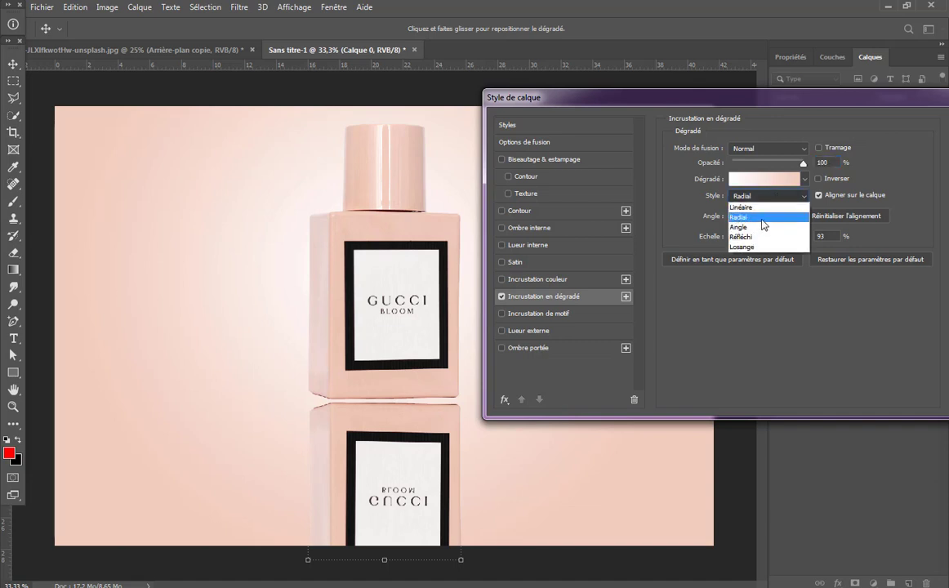
pyautogui.click(763, 211)
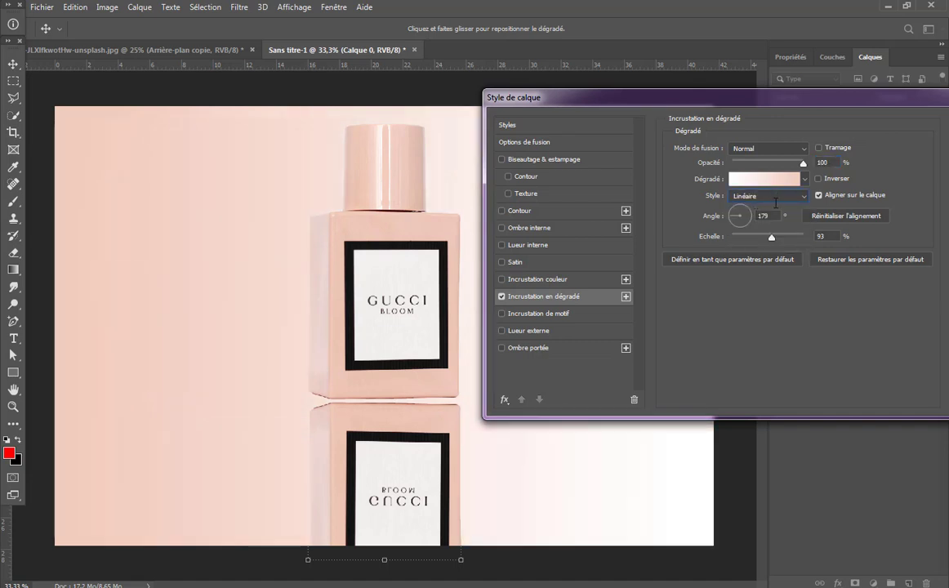
pyautogui.click(774, 197)
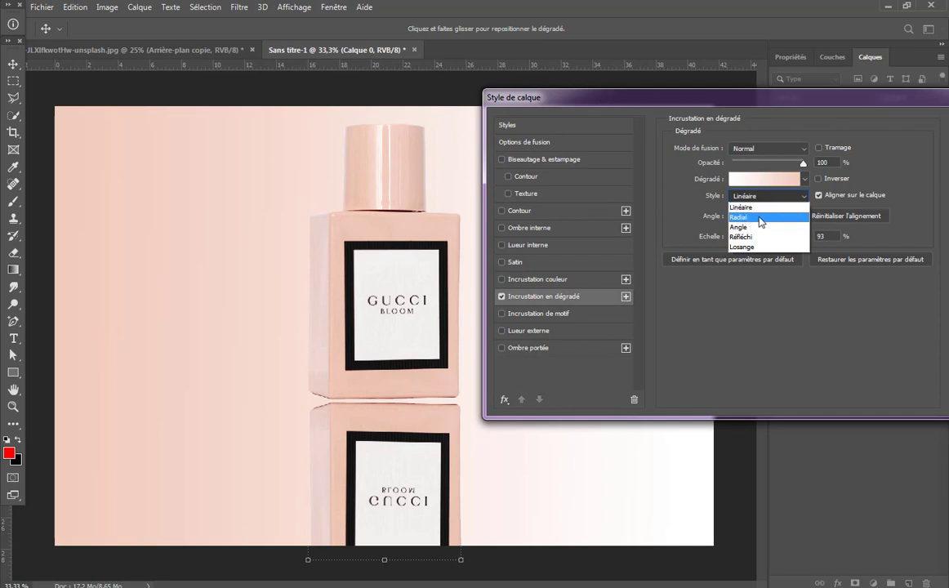
pyautogui.click(761, 217)
pyautogui.click(764, 196)
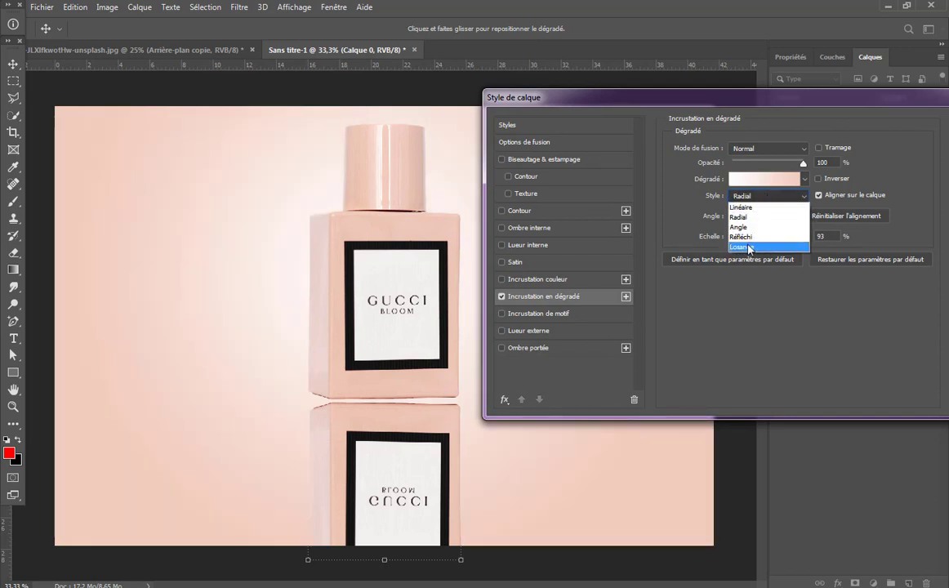
pyautogui.click(749, 247)
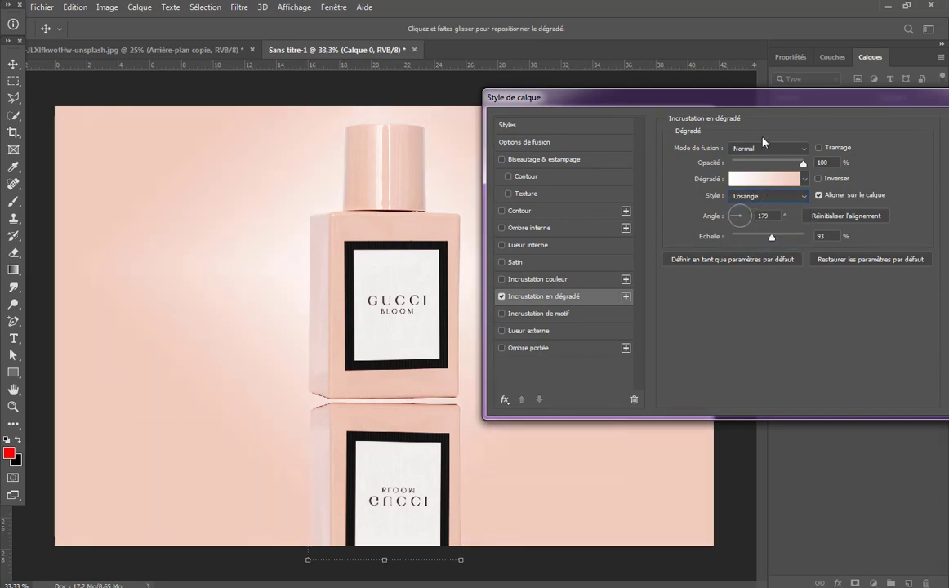
pyautogui.moveTo(736, 103)
pyautogui.mouseDown()
pyautogui.moveTo(825, 271)
pyautogui.moveTo(829, 169)
pyautogui.moveTo(795, 136)
pyautogui.mouseUp()
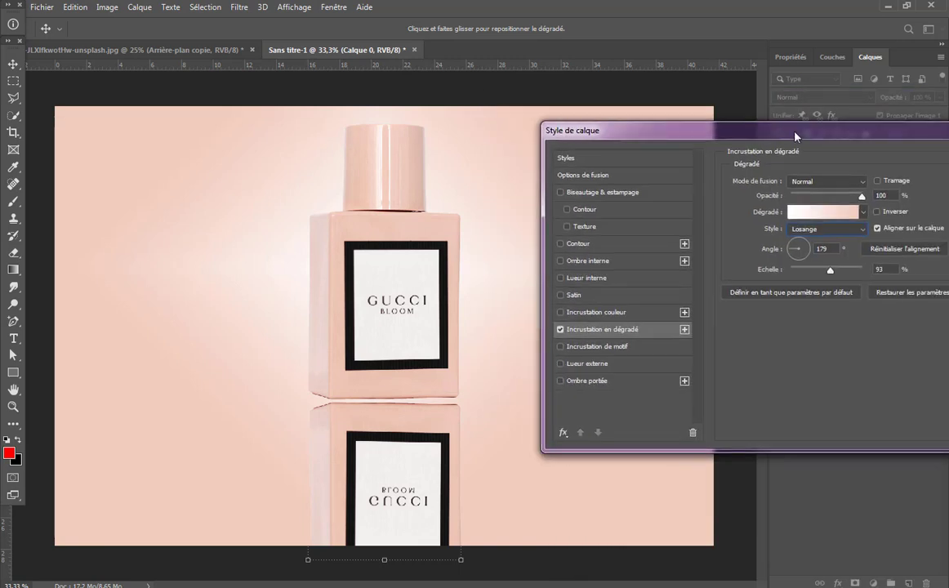
pyautogui.moveTo(830, 271); pyautogui.dragTo(850, 272)
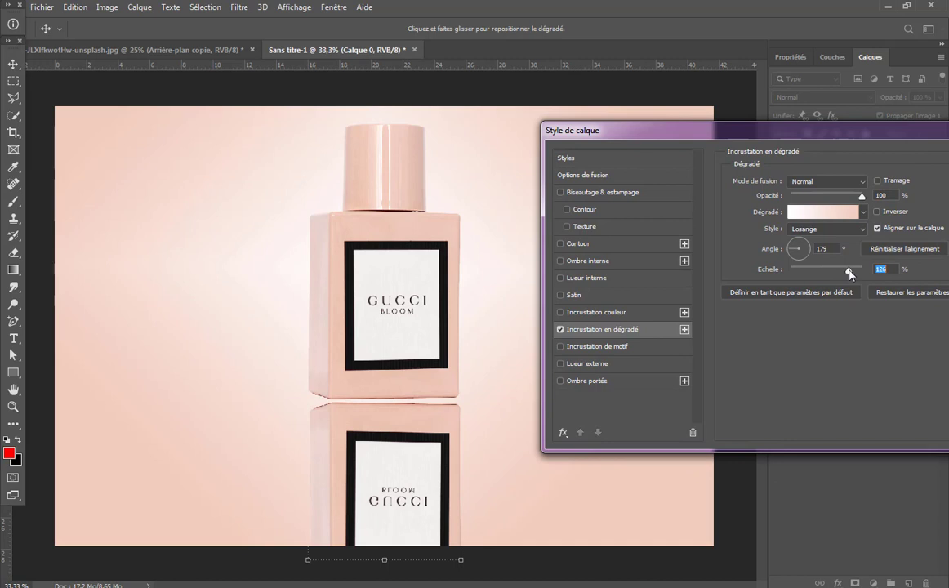
pyautogui.moveTo(823, 136); pyautogui.dragTo(683, 135)
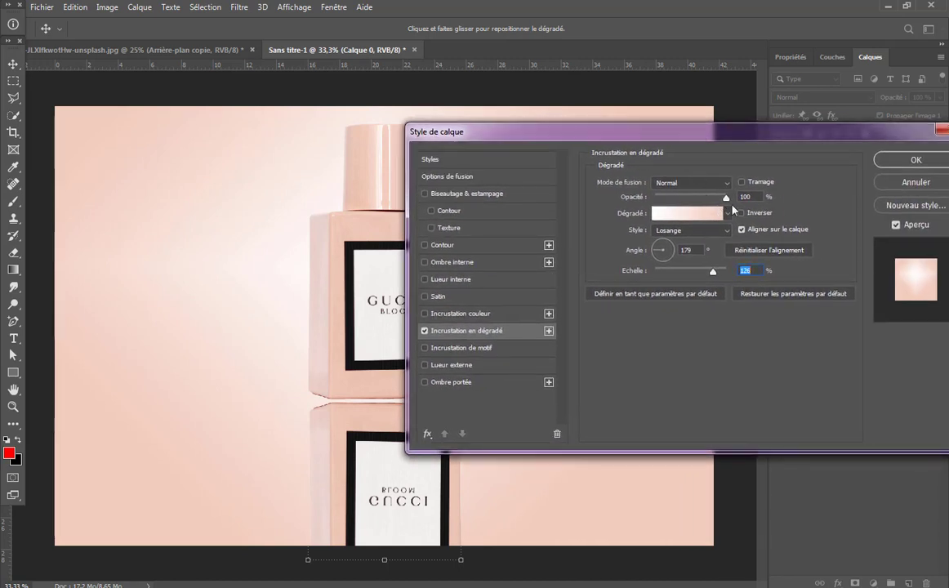
pyautogui.moveTo(727, 197)
pyautogui.mouseDown()
pyautogui.moveTo(699, 199)
pyautogui.moveTo(737, 207)
pyautogui.mouseUp()
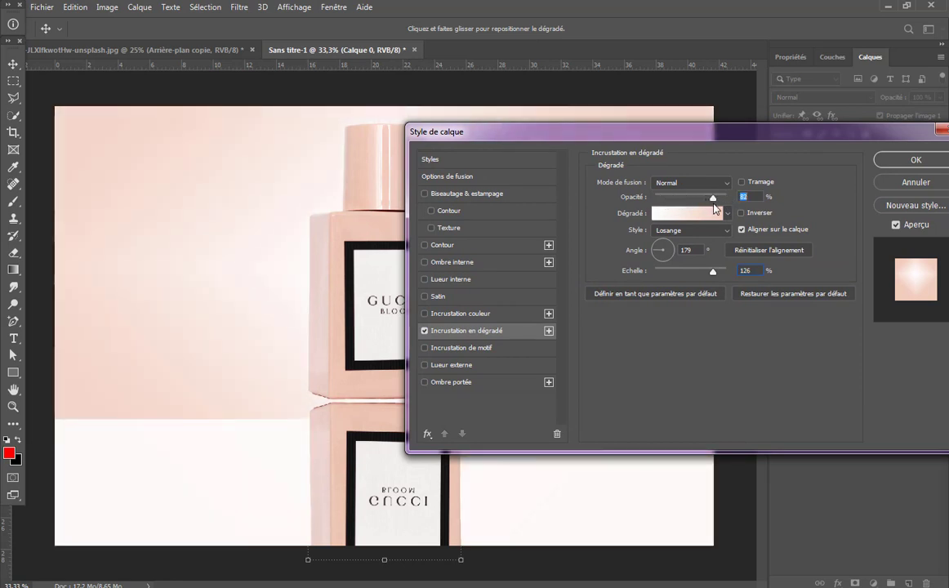
pyautogui.click(915, 159)
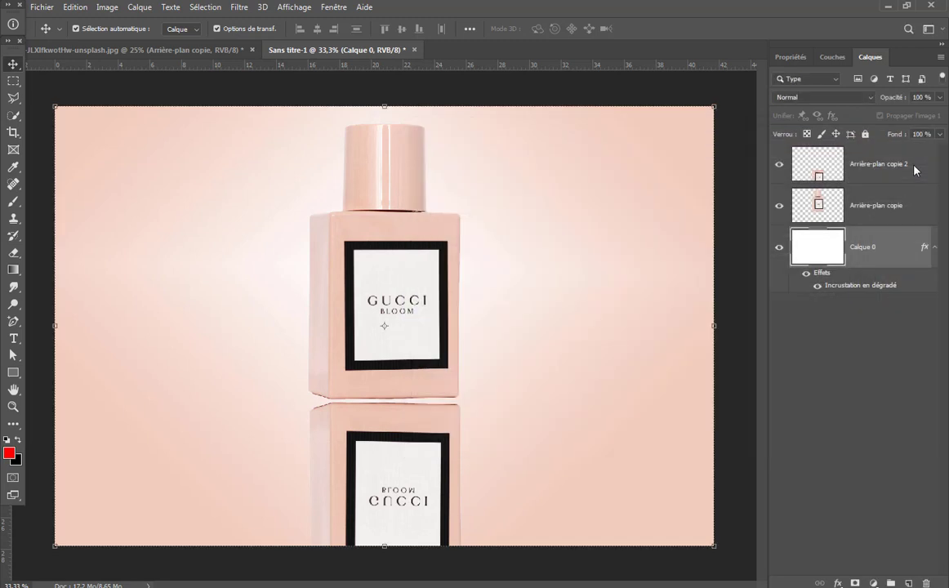
# Step: Add a white layer mask to Arrière-plan copie 2 and pick the Gradient tool
pyautogui.click(816, 167)
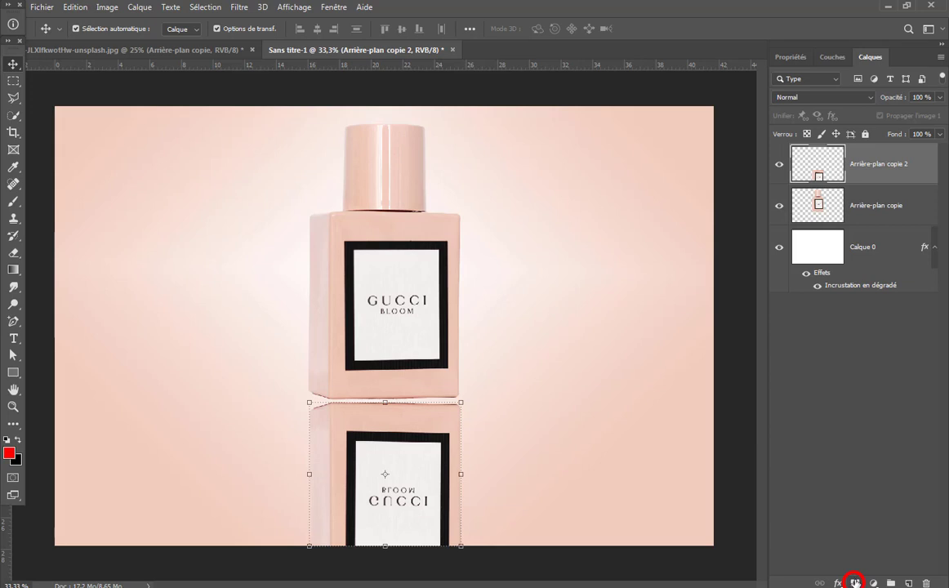
pyautogui.click(854, 582)
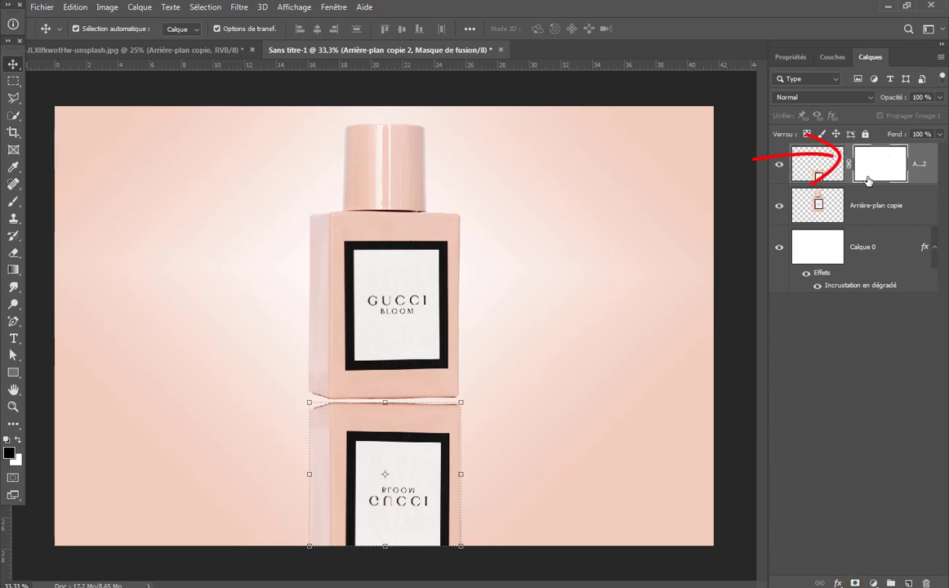
pyautogui.click(13, 271)
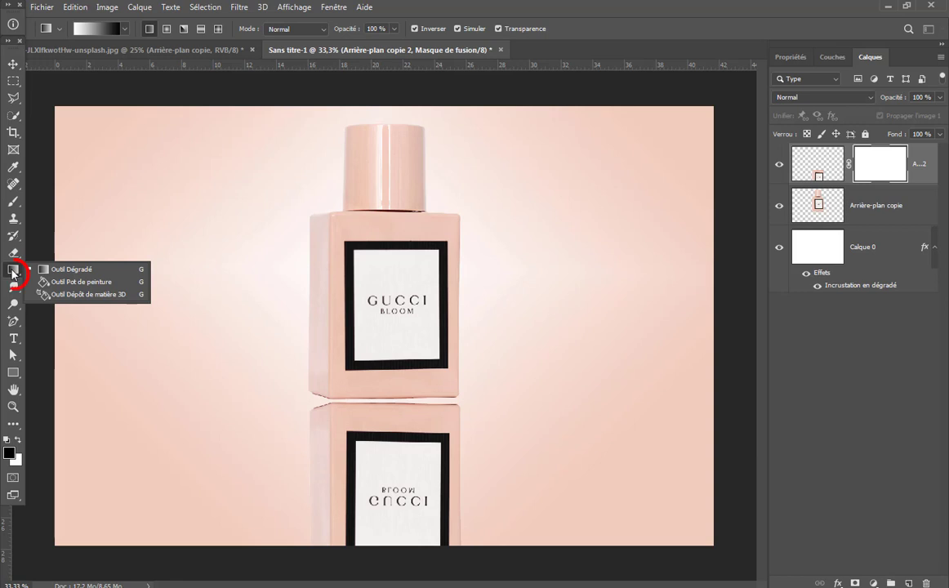
# Step: Load the Gradient tool with a black (000000) to white (ffffff) gradient
pyautogui.click(63, 269)
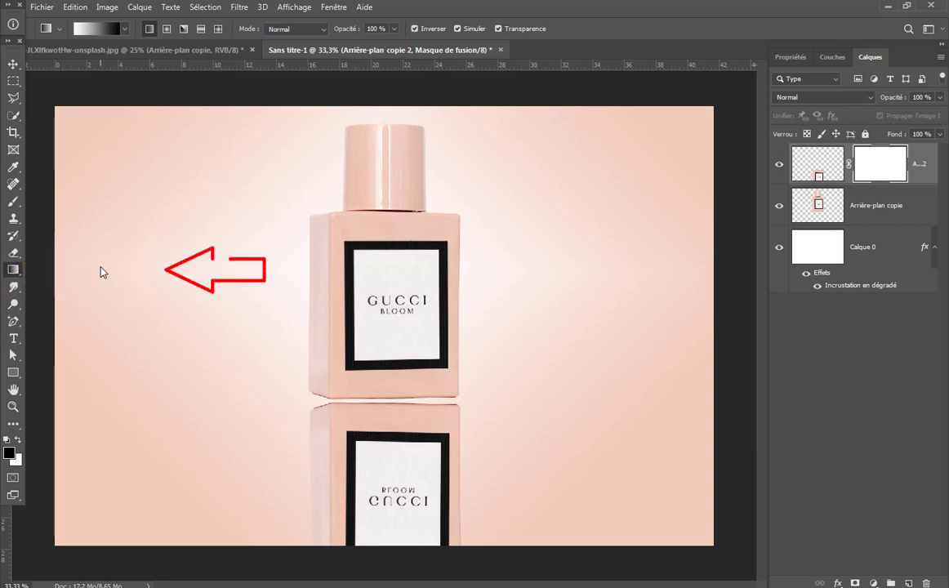
pyautogui.click(98, 29)
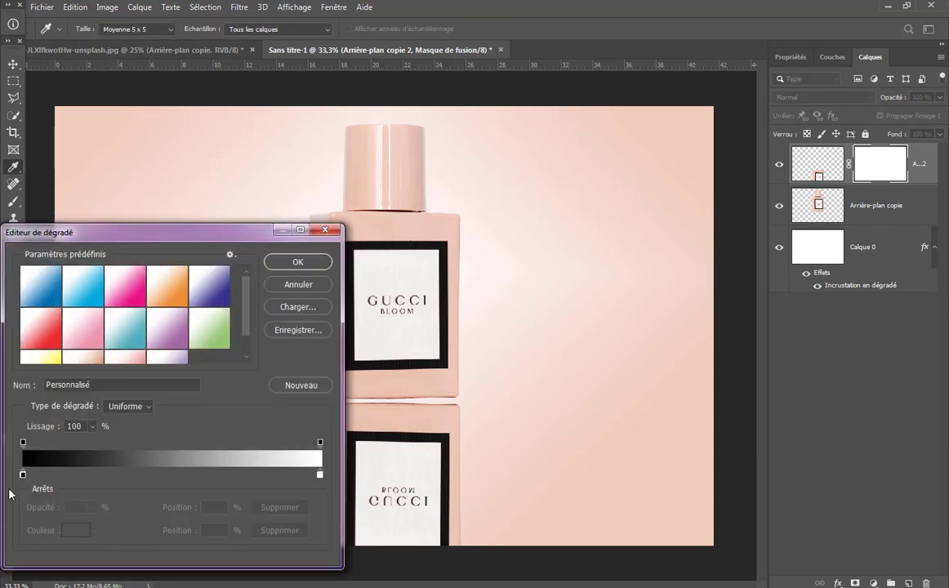
pyautogui.doubleClick(23, 475)
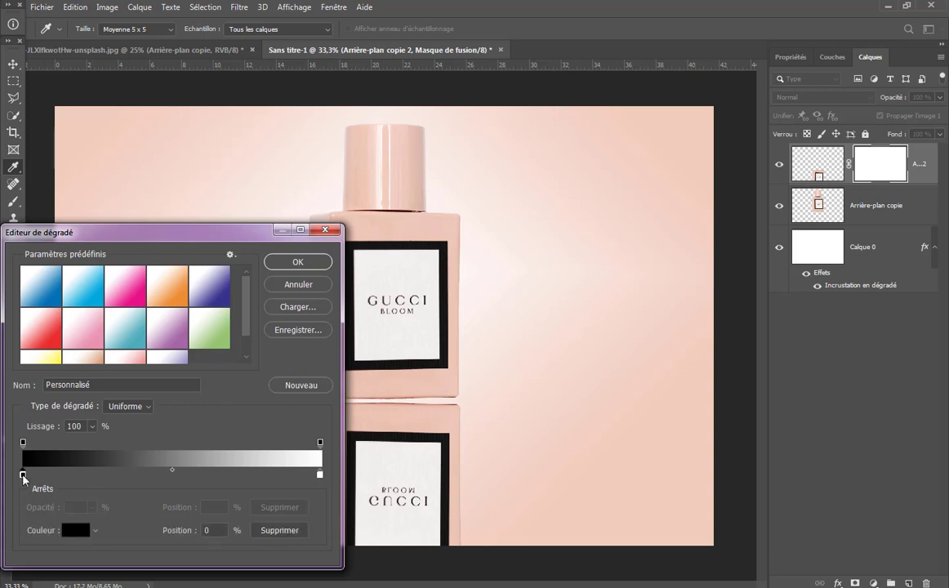
pyautogui.click(578, 258)
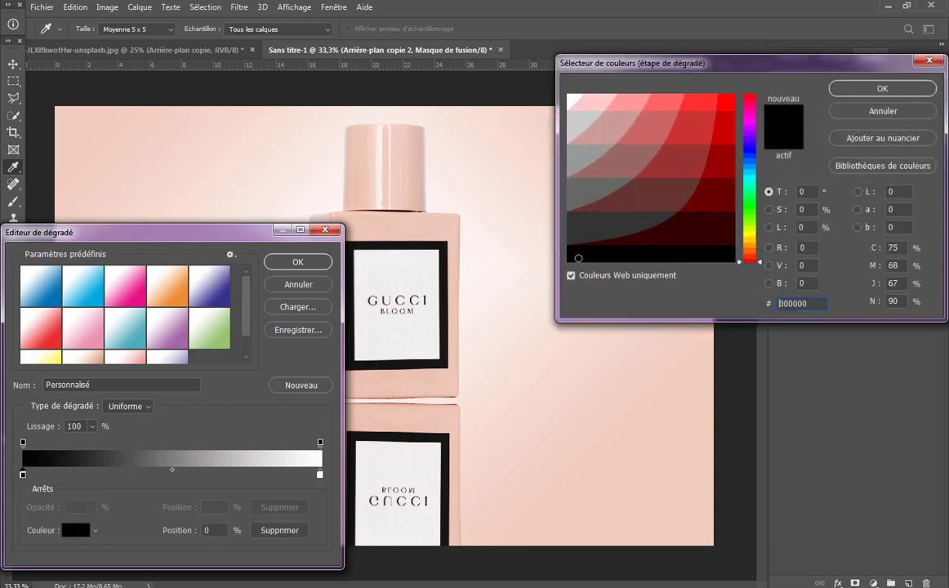
pyautogui.click(874, 92)
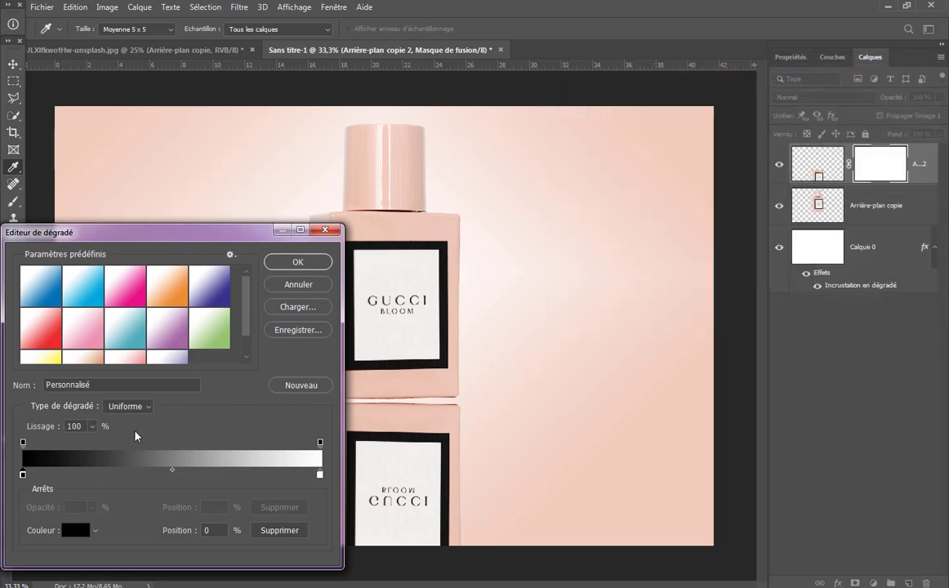
pyautogui.doubleClick(319, 474)
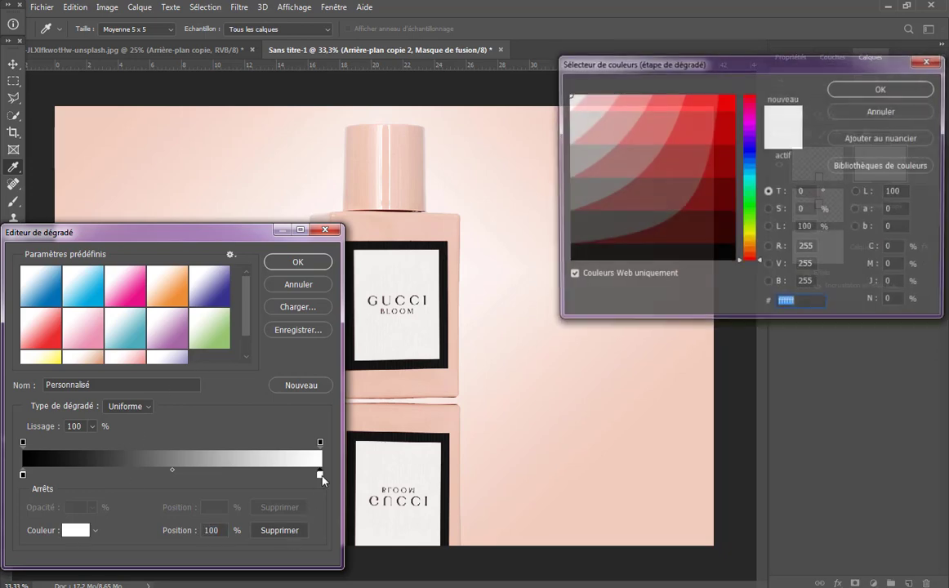
pyautogui.click(609, 122)
pyautogui.moveTo(609, 122); pyautogui.dragTo(567, 93)
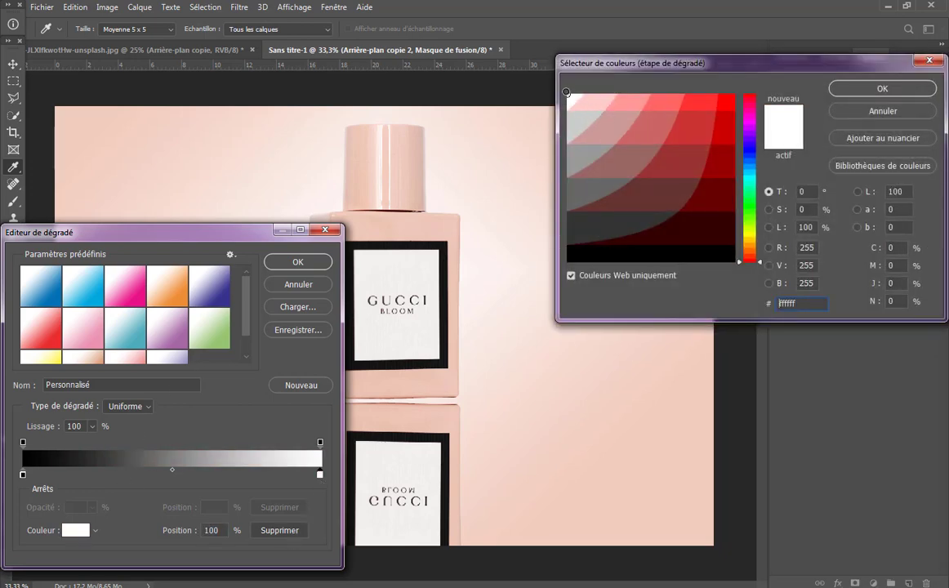
pyautogui.click(871, 90)
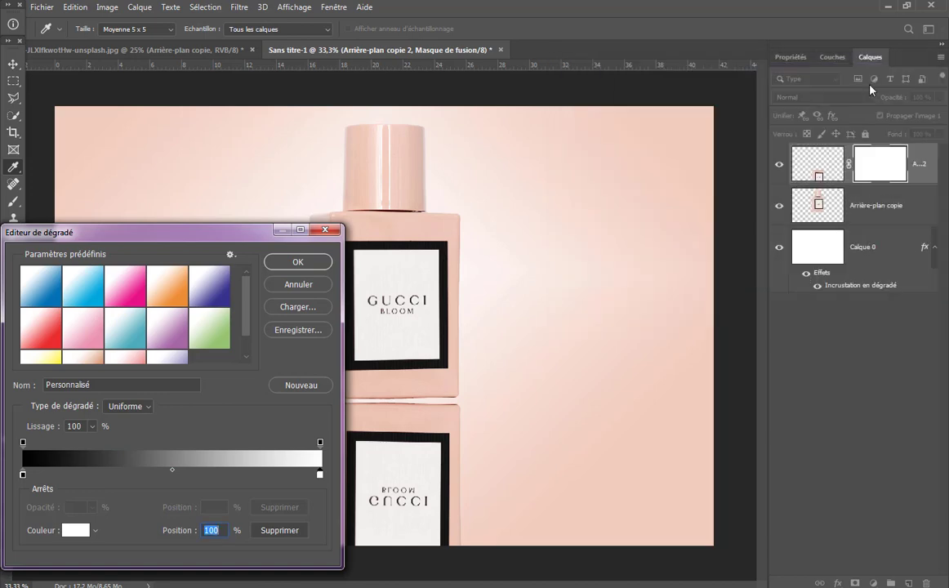
pyautogui.click(288, 261)
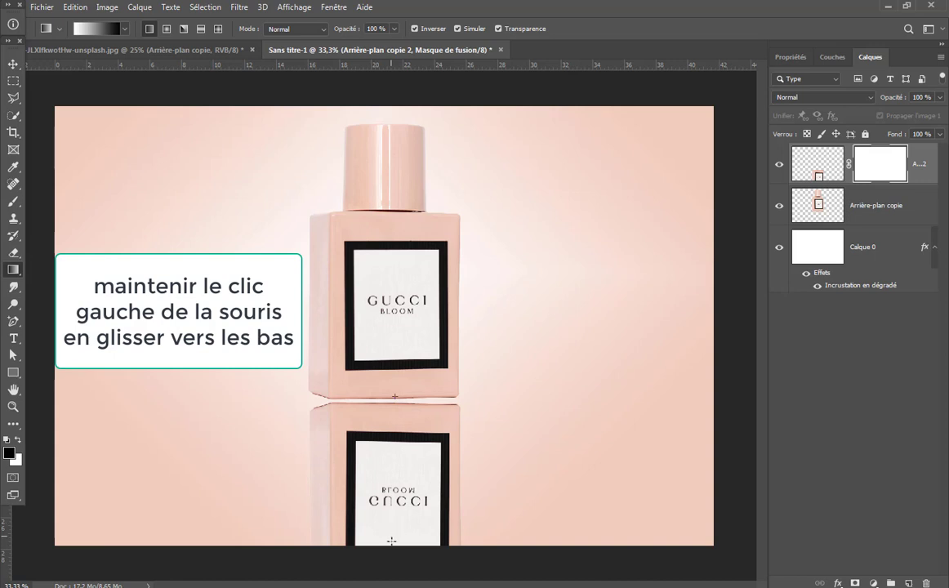
# Step: Drag a gradient down the reflection's mask from the bottle's base, leaving layer opacity at 100%
pyautogui.moveTo(395, 396); pyautogui.dragTo(396, 580)
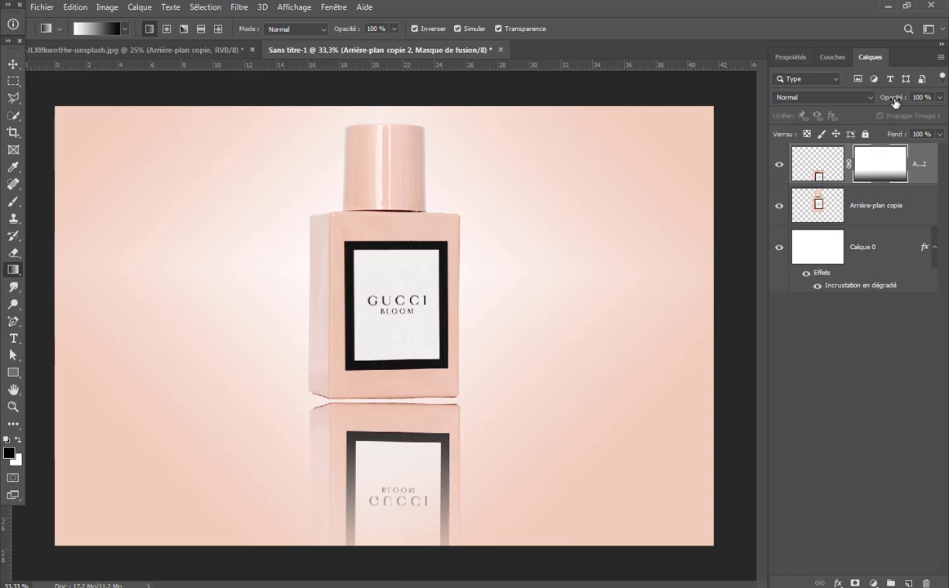
pyautogui.moveTo(895, 100); pyautogui.dragTo(875, 99)
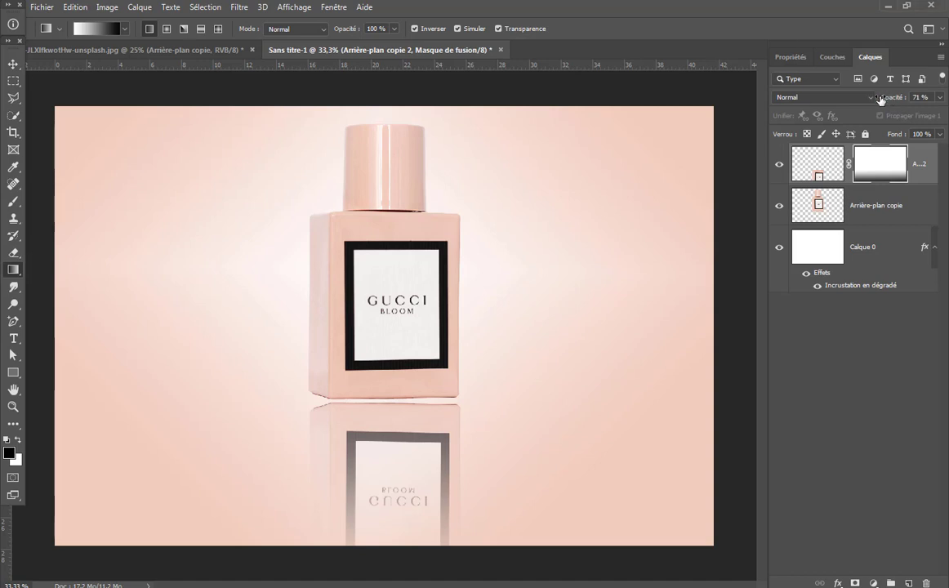
pyautogui.moveTo(882, 97); pyautogui.dragTo(946, 99)
pyautogui.press('Return')
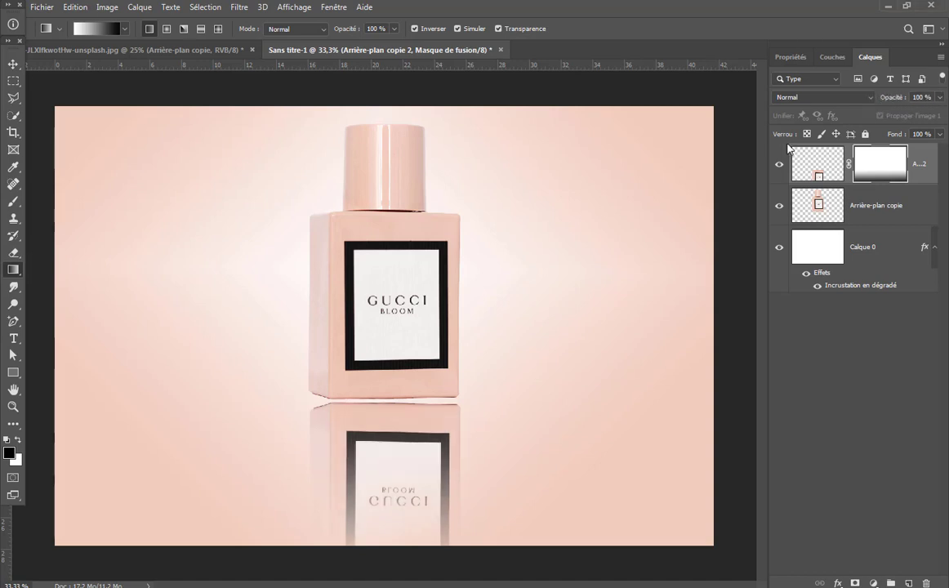
# Step: Apply a Gaussian blur of about 8.4 px radius to the reflection layer's pixels
pyautogui.click(818, 163)
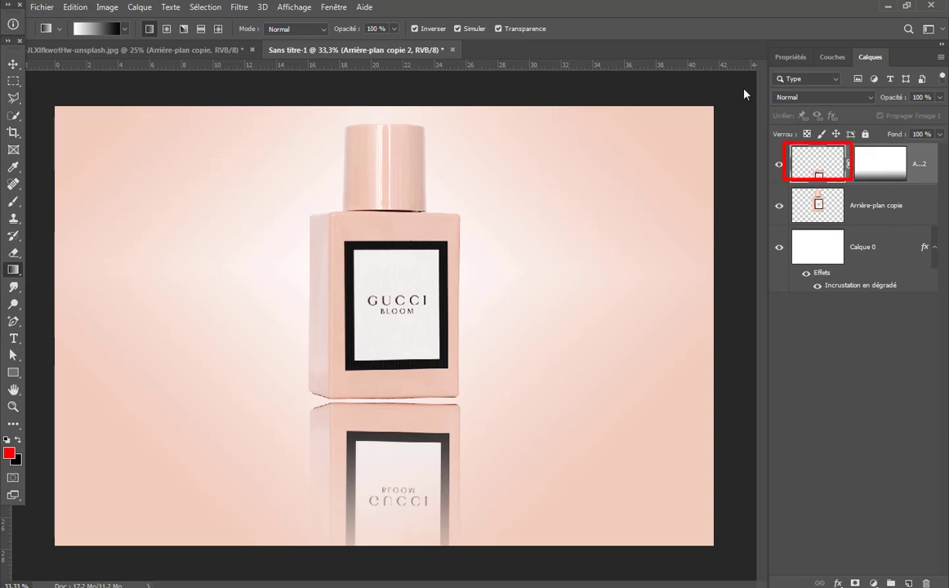
pyautogui.click(239, 6)
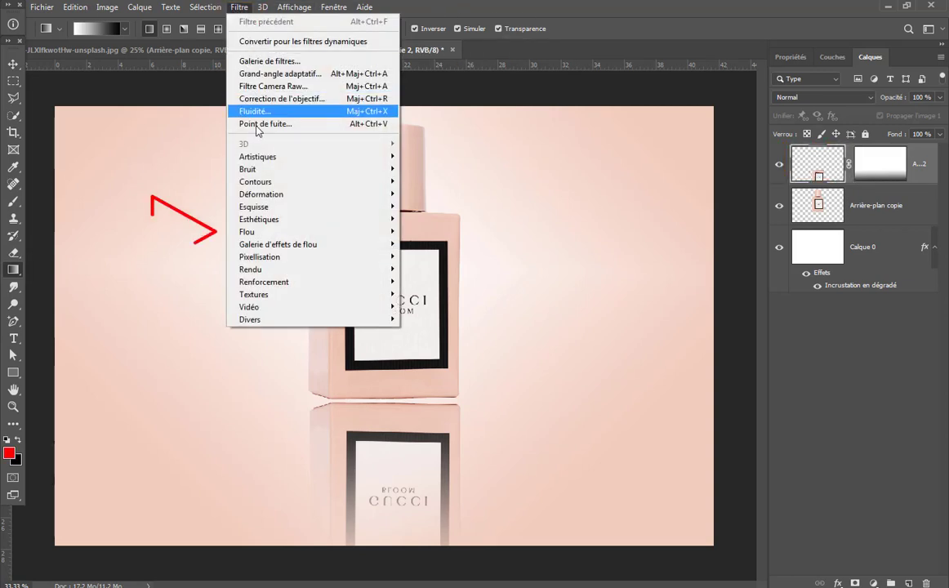
pyautogui.moveTo(247, 232)
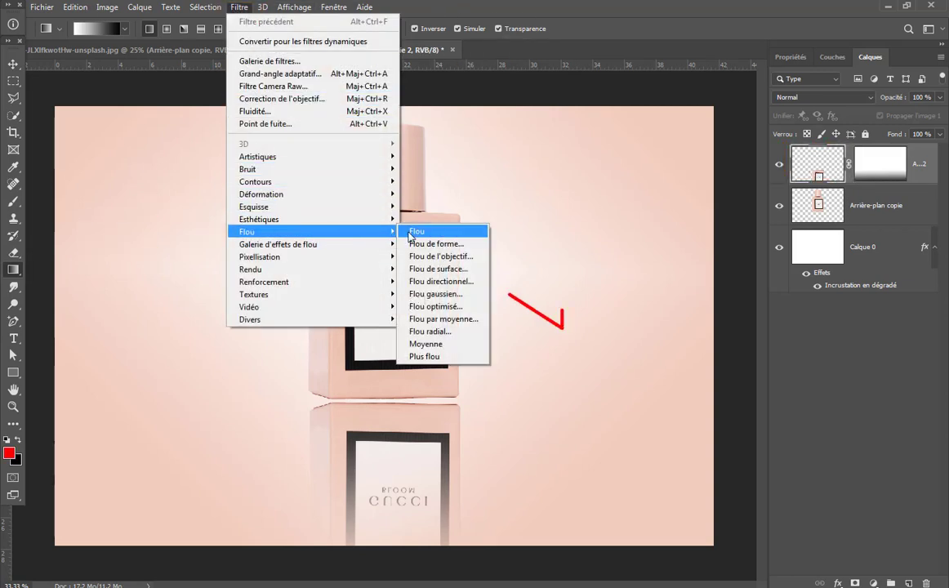
pyautogui.click(449, 296)
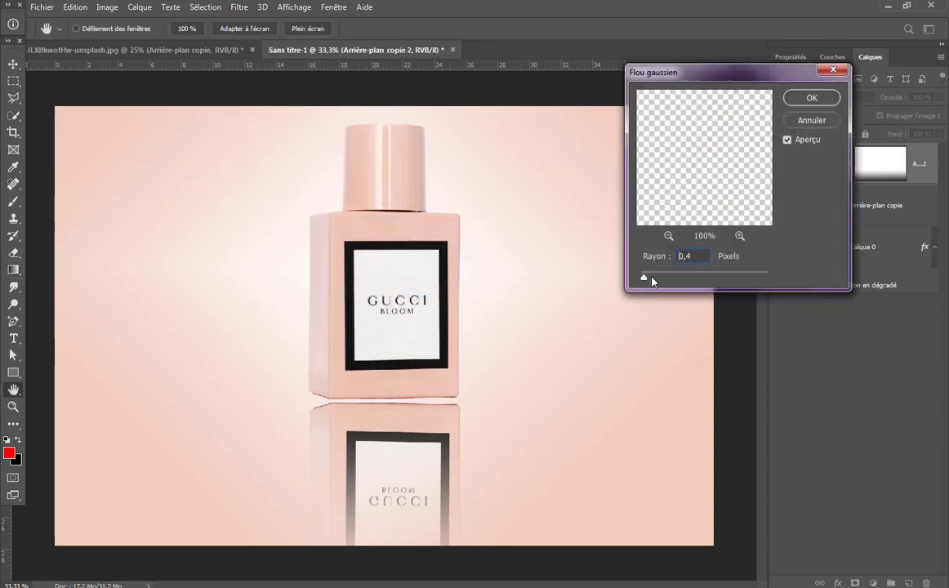
pyautogui.moveTo(673, 280); pyautogui.dragTo(710, 280)
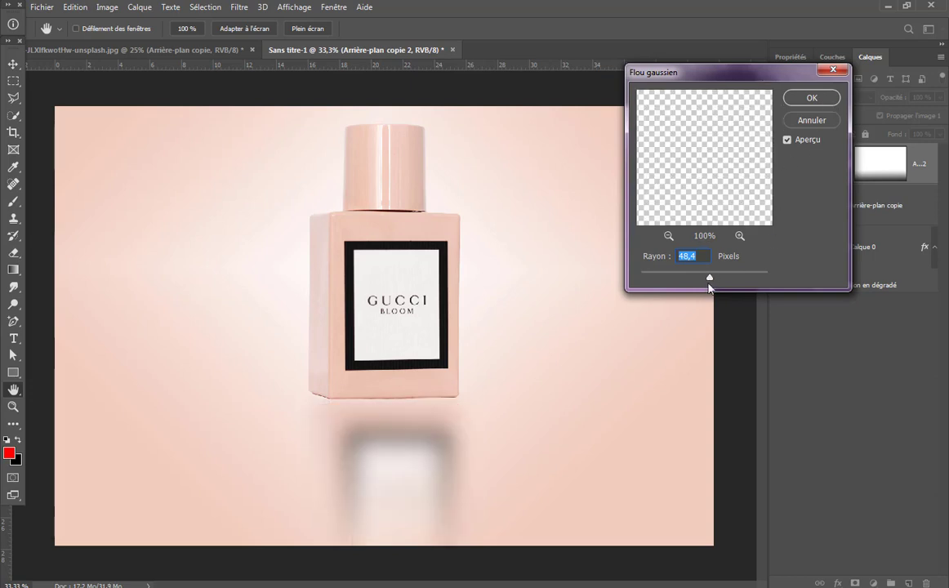
pyautogui.moveTo(710, 280)
pyautogui.mouseDown()
pyautogui.moveTo(679, 280)
pyautogui.moveTo(698, 280)
pyautogui.mouseUp()
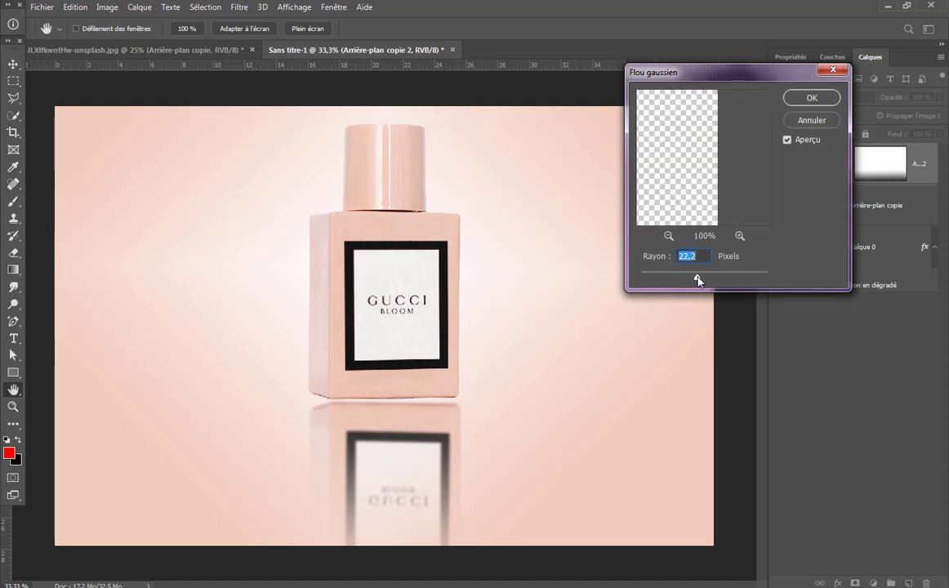
pyautogui.moveTo(699, 280); pyautogui.dragTo(695, 279)
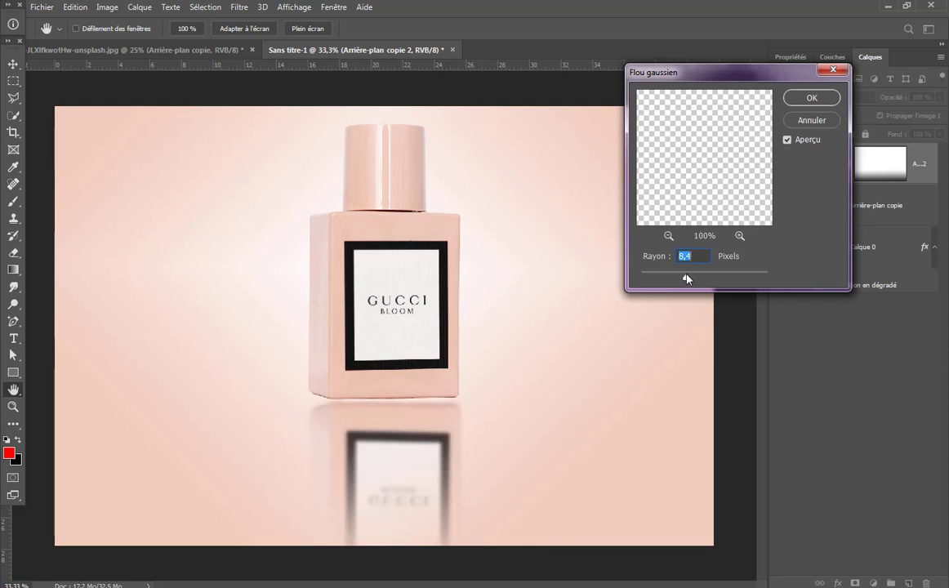
pyautogui.click(812, 98)
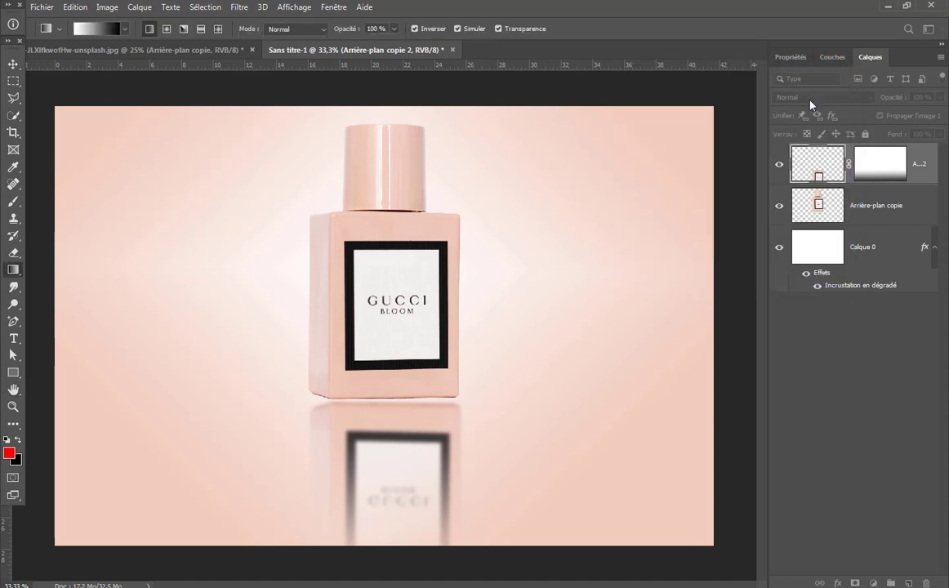